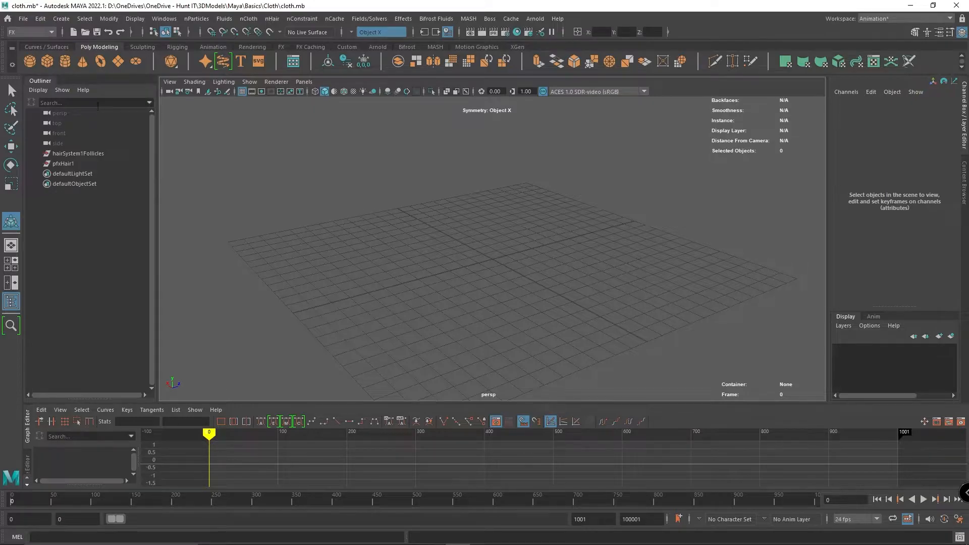
# - Create a polygon cube with width 4, height 0.25 and depth 6 to form a flat slab
pyautogui.click(47, 61)
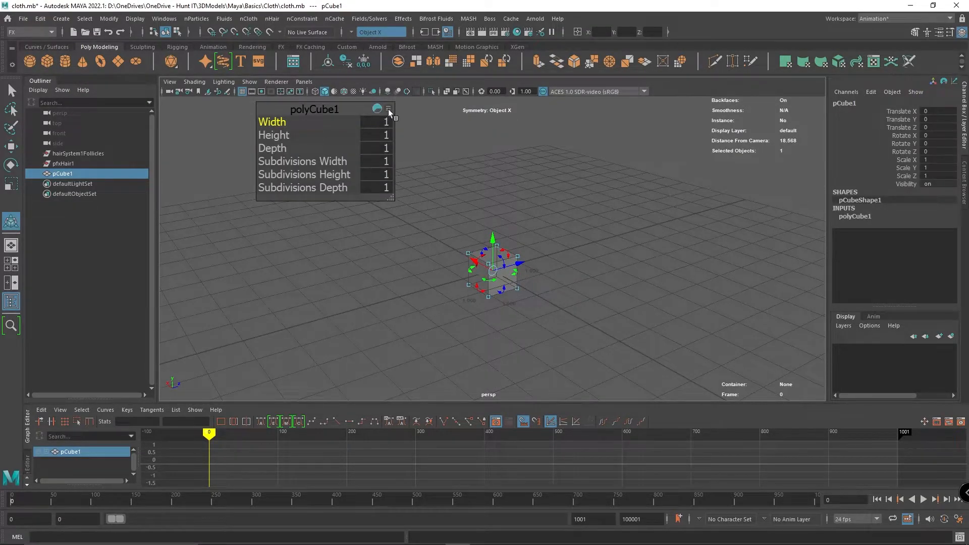
pyautogui.click(382, 123)
pyautogui.write('4')
pyautogui.press('Tab')
pyautogui.write('.25')
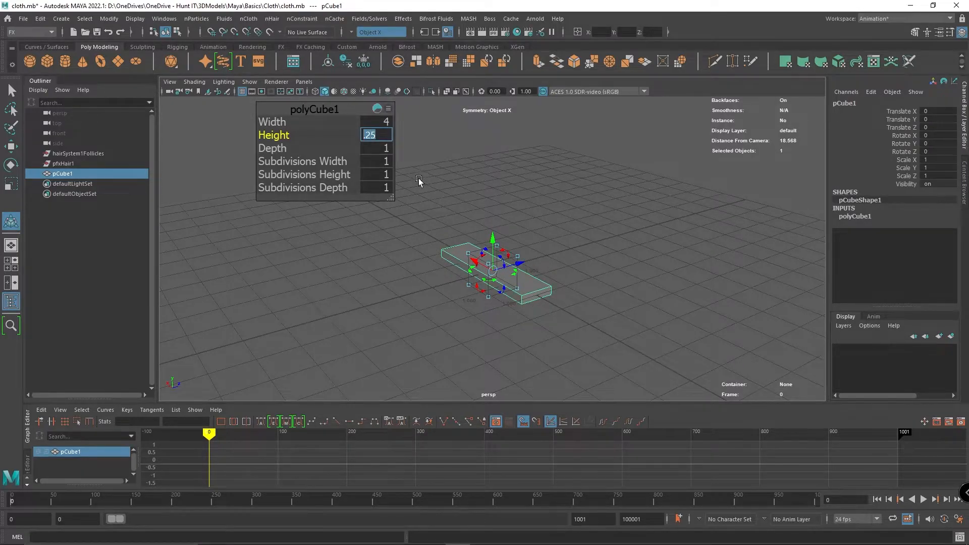
pyautogui.press('Tab')
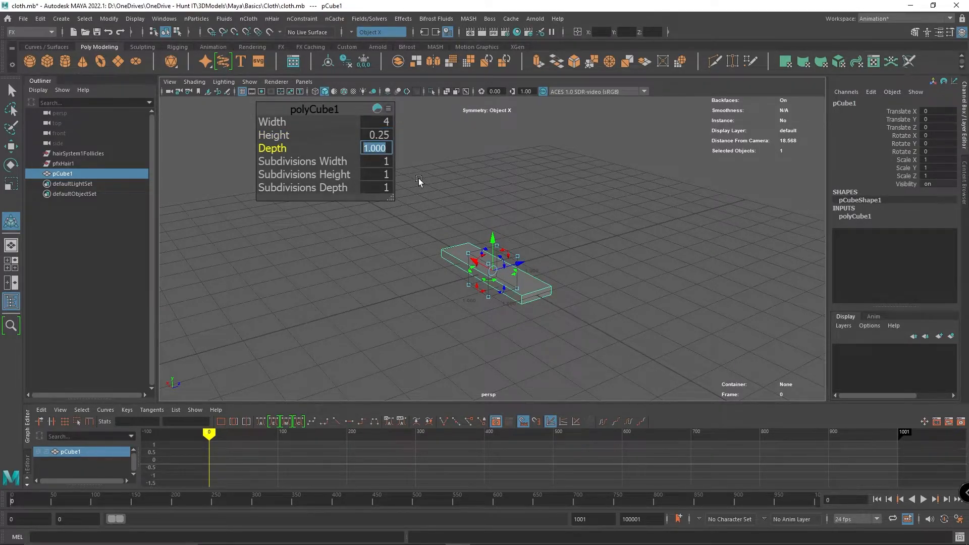
pyautogui.write('6')
pyautogui.press('Tab')
pyautogui.keyDown('alt'); pyautogui.moveTo(546, 301); pyautogui.dragTo(563, 322); pyautogui.keyUp('alt')
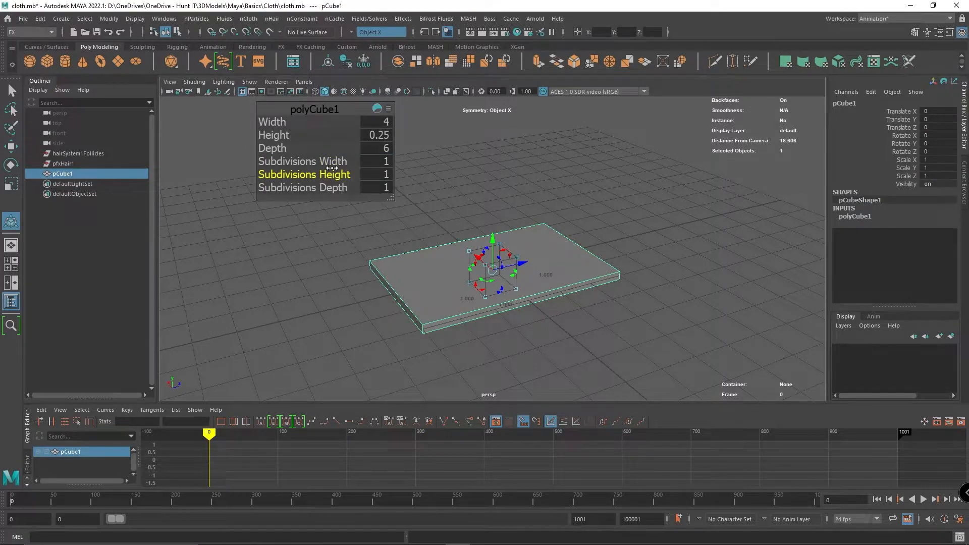
pyautogui.click(351, 268)
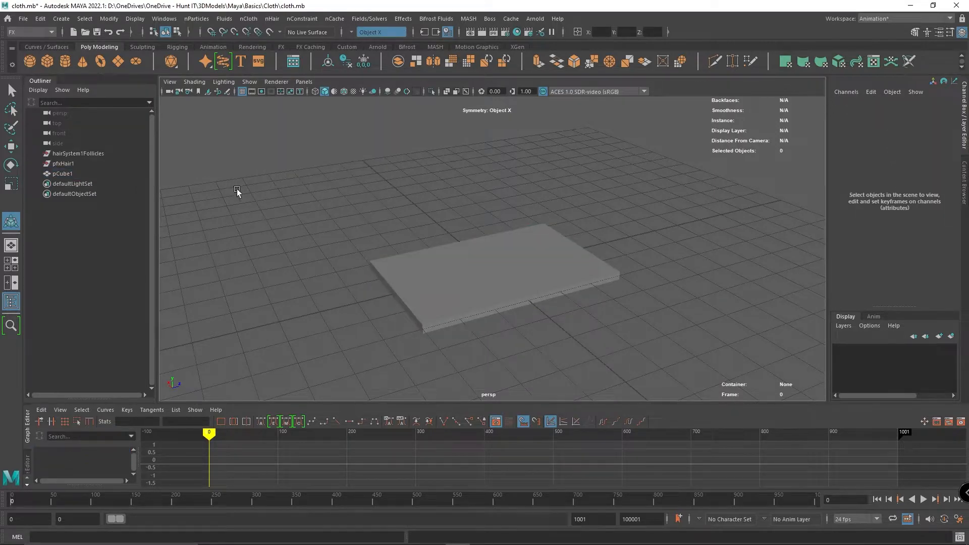
# - Create a polygon plane and raise it above the slab to about 1.23 in Translate Y
pyautogui.click(118, 66)
pyautogui.moveTo(492, 240); pyautogui.dragTo(490, 207)
pyautogui.click(540, 200)
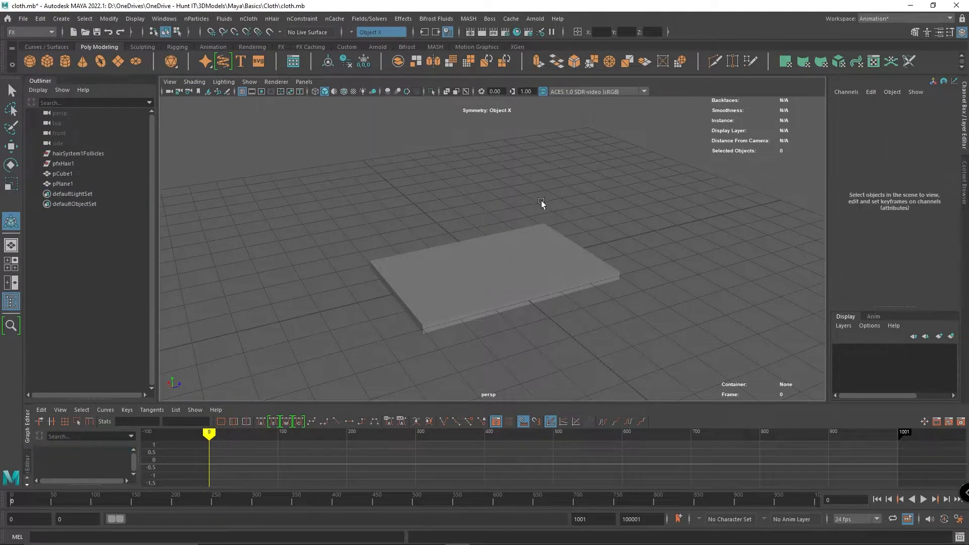
pyautogui.scroll(3, 541, 200)
pyautogui.click(489, 309)
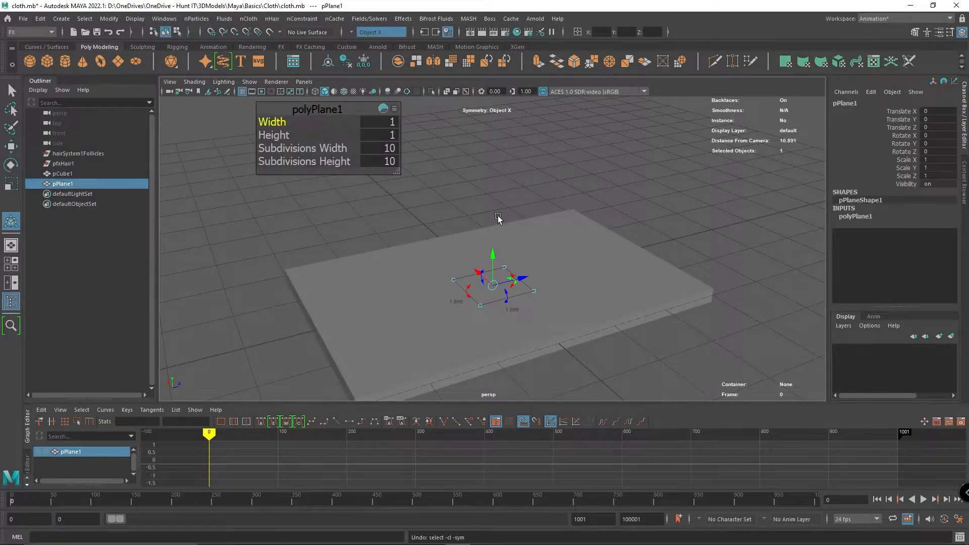
pyautogui.moveTo(494, 259); pyautogui.dragTo(503, 183)
# - Set the plane's width to 7 and its height to 8 so it overhangs the slab
pyautogui.click(381, 123)
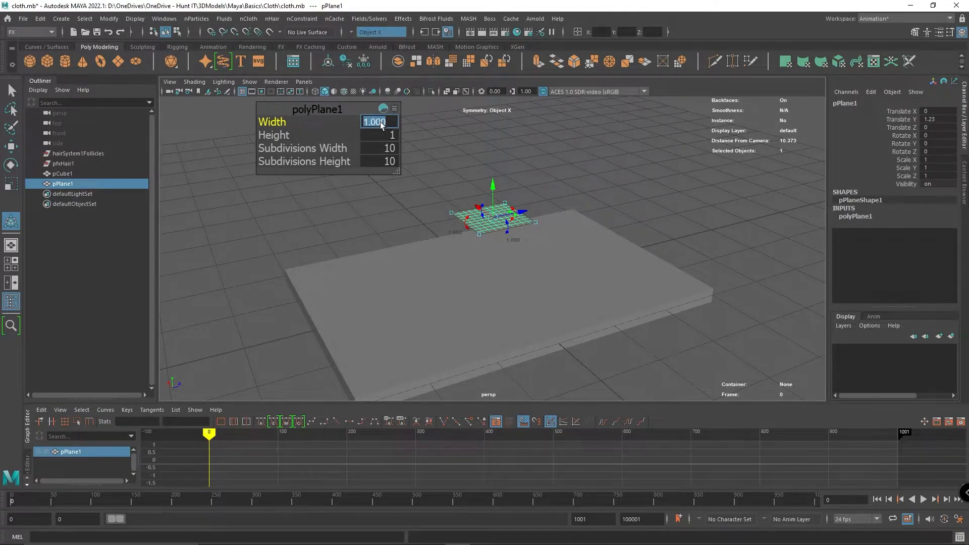
pyautogui.write('7')
pyautogui.press('Tab')
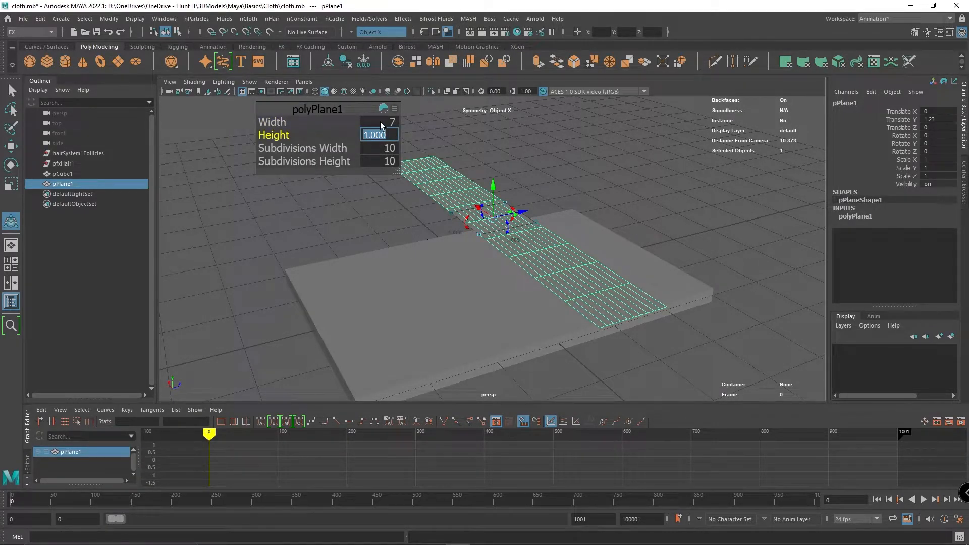
pyautogui.write('8')
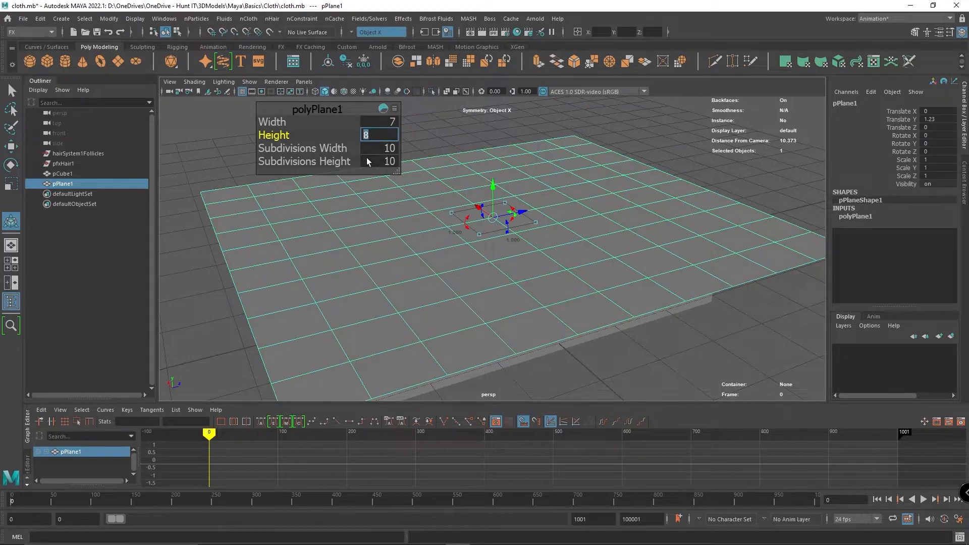
# - Set the plane's width and height subdivisions to 25 each
pyautogui.scroll(-3, 521, 309)
pyautogui.moveTo(521, 309)
pyautogui.keyDown('alt'); pyautogui.mouseDown()
pyautogui.moveTo(536, 275)
pyautogui.moveTo(530, 307)
pyautogui.mouseUp(); pyautogui.keyUp('alt')
pyautogui.click(389, 148)
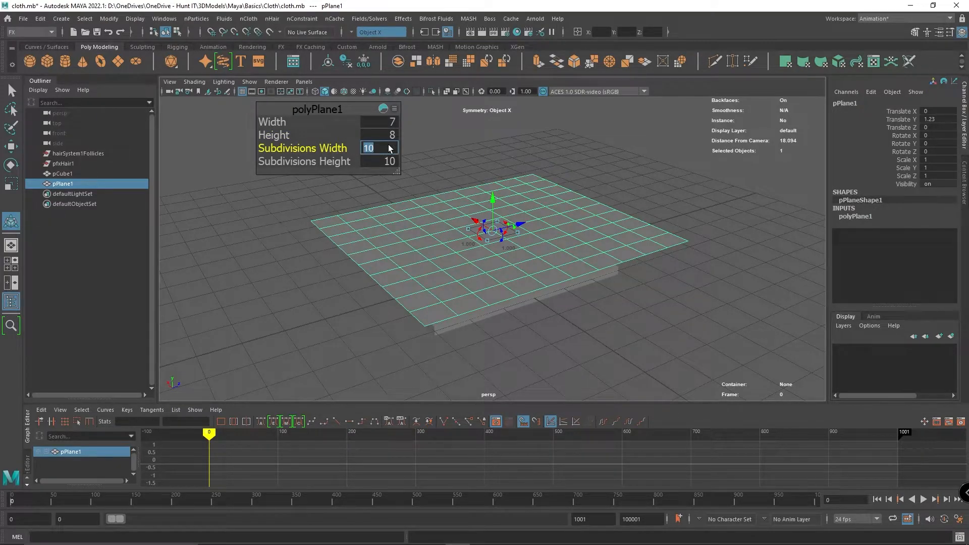
pyautogui.write('25')
pyautogui.press('Tab')
pyautogui.write('25')
pyautogui.press('Tab')
pyautogui.click(611, 386)
pyautogui.scroll(2, 598, 343)
pyautogui.click(488, 282)
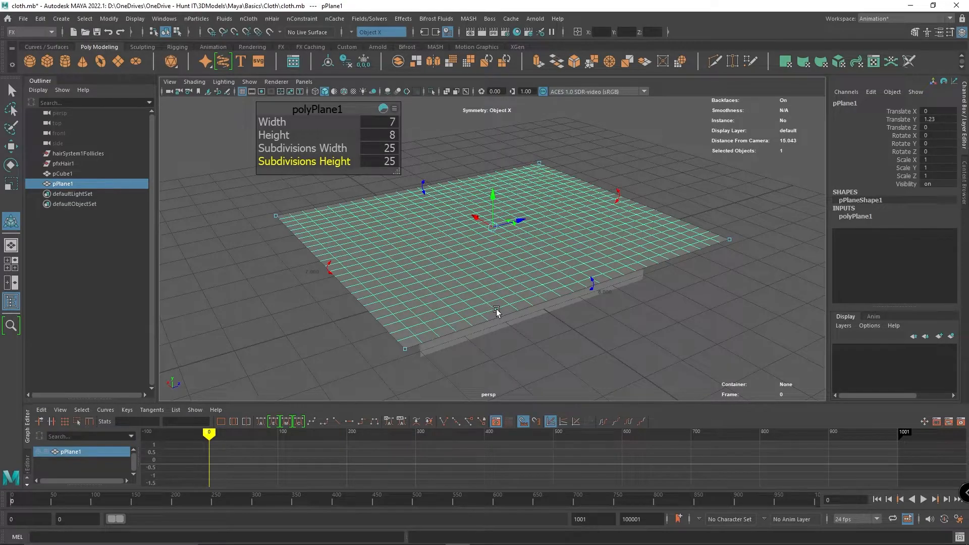
pyautogui.click(384, 148)
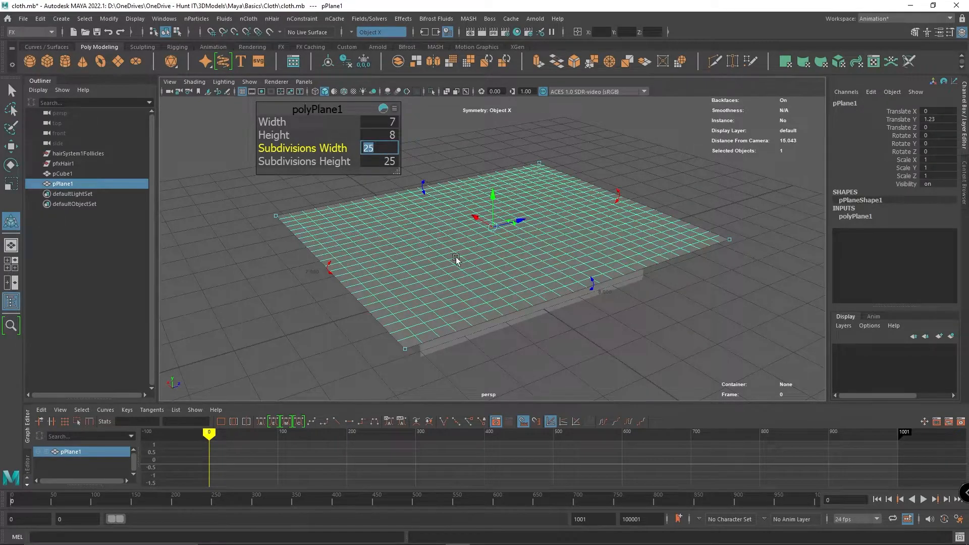
pyautogui.click(540, 351)
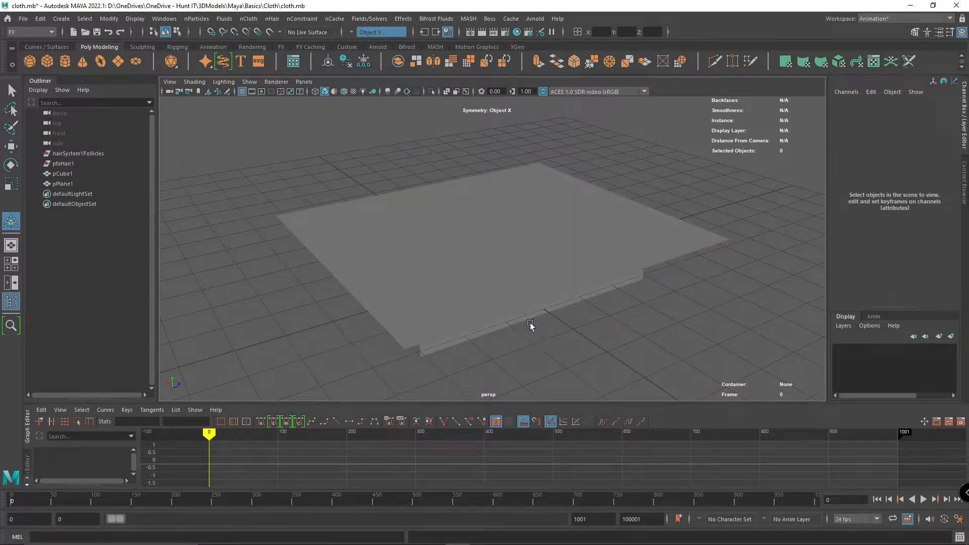
# - Convert the subdivided plane above the slab to an nCloth object
pyautogui.keyDown('alt'); pyautogui.moveTo(619, 329); pyautogui.dragTo(584, 298); pyautogui.keyUp('alt')
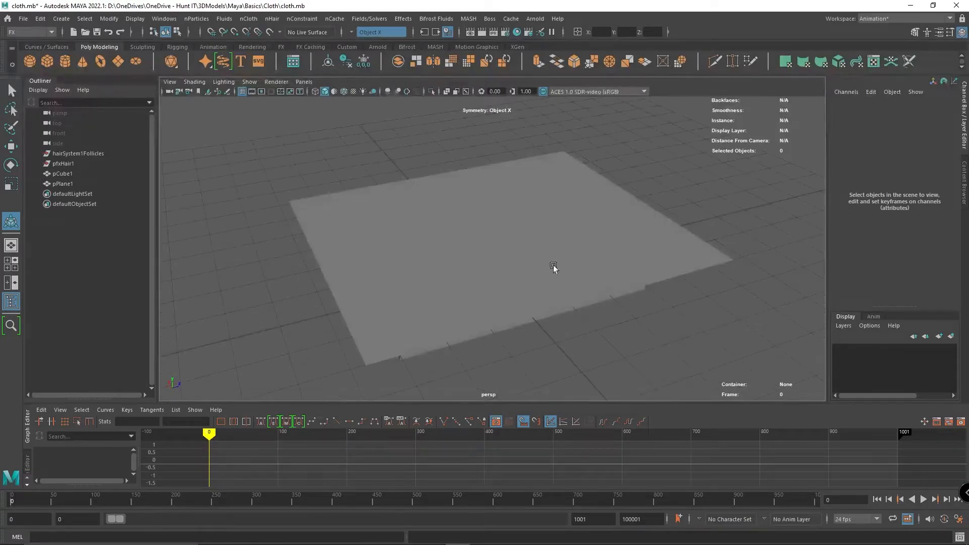
pyautogui.click(481, 199)
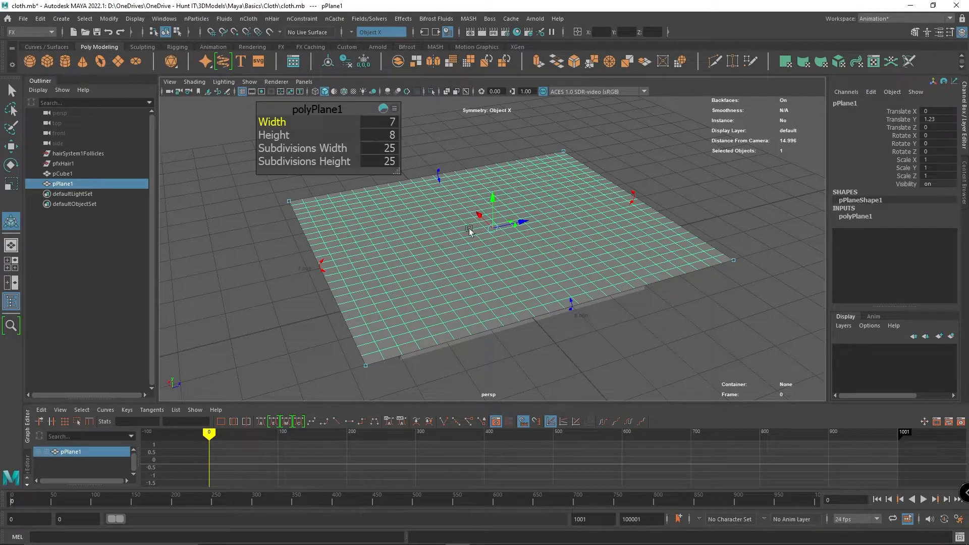
pyautogui.click(249, 19)
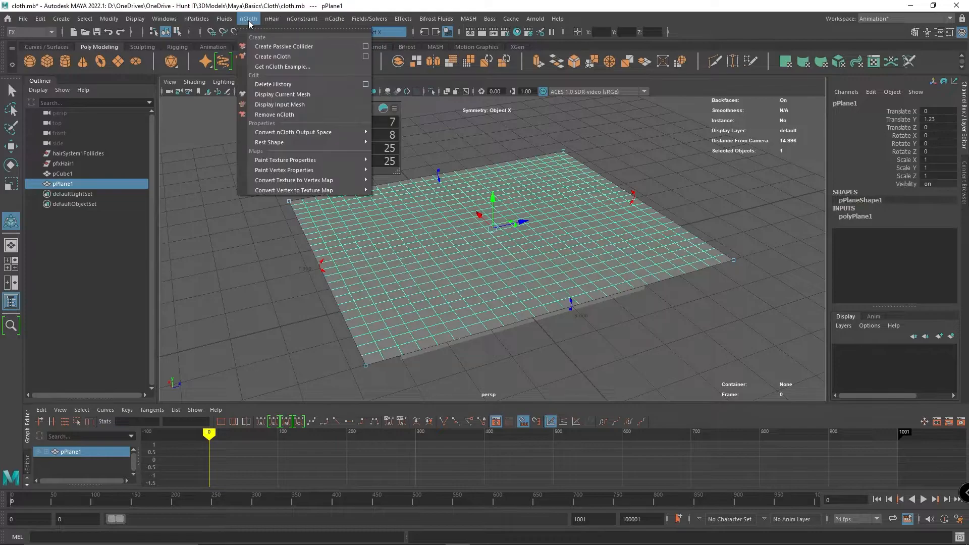
pyautogui.click(285, 58)
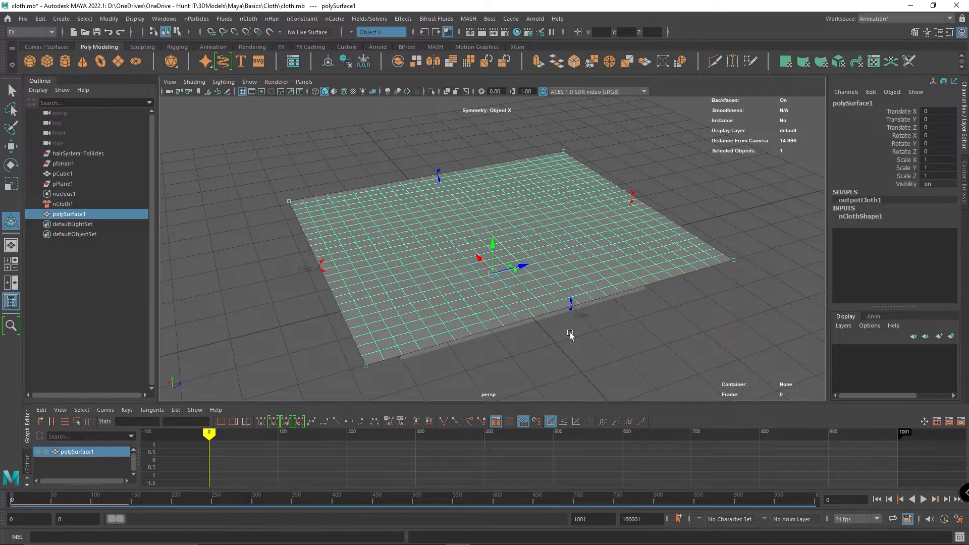
# - Select the nucleus solver and examine its gravity, wind, plane and solver attributes
pyautogui.keyDown('alt'); pyautogui.moveTo(546, 340); pyautogui.dragTo(558, 314); pyautogui.keyUp('alt')
pyautogui.click(494, 317)
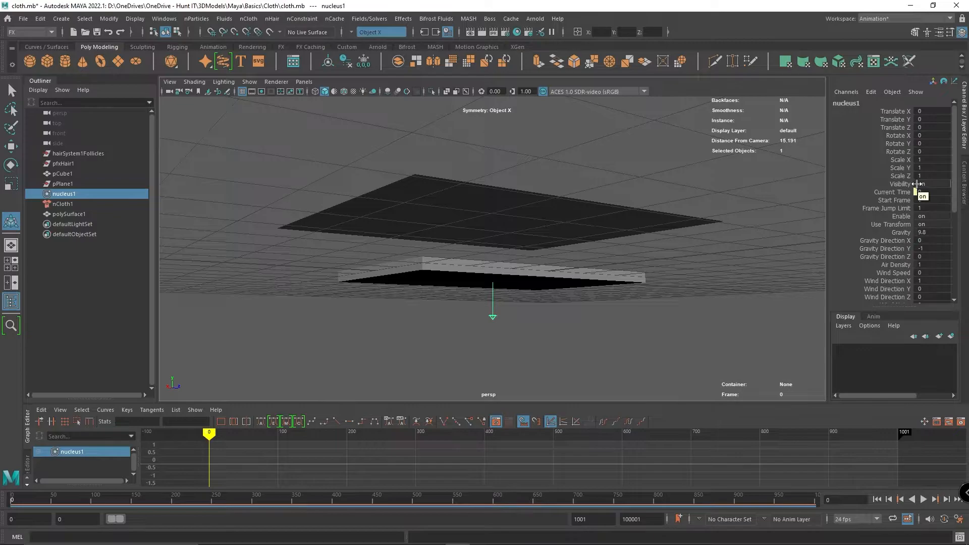
pyautogui.scroll(-4, 917, 184)
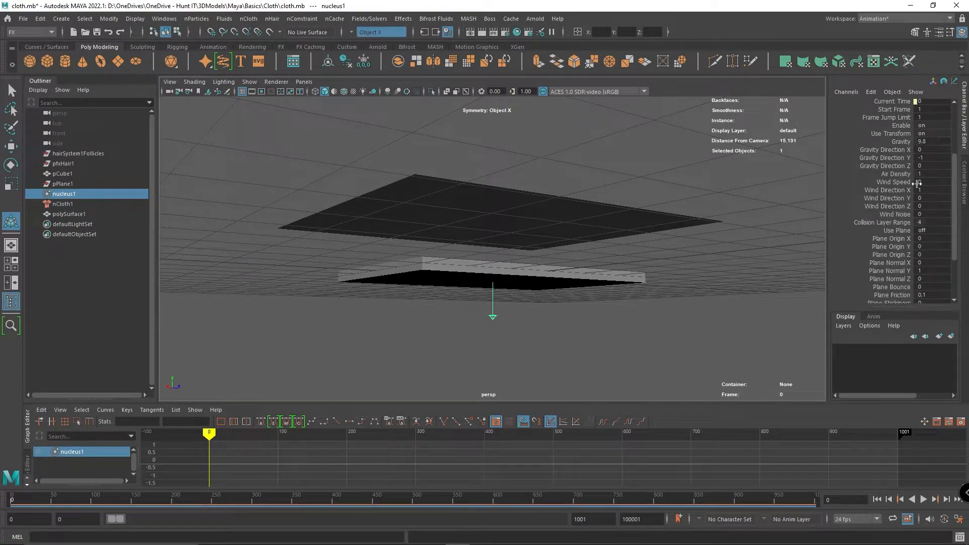
pyautogui.scroll(-2, 916, 183)
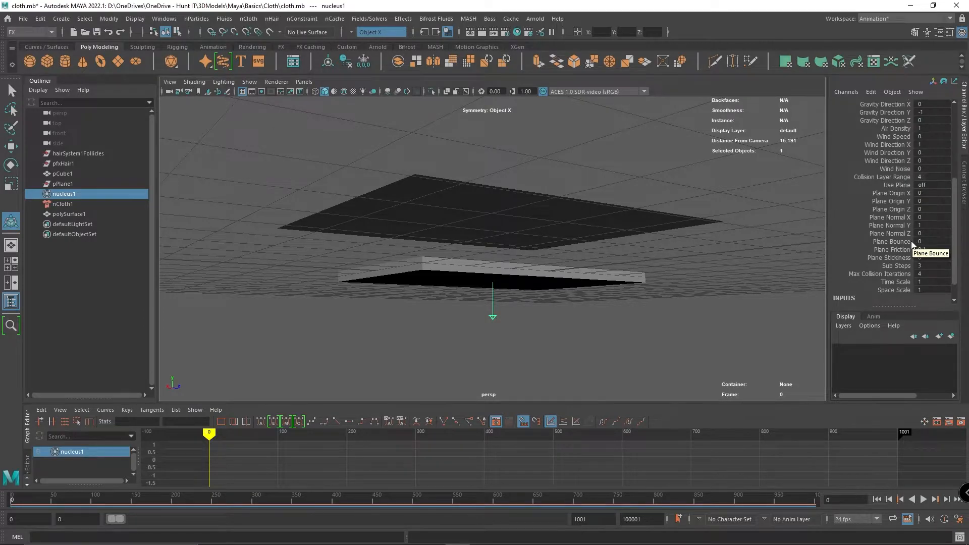
pyautogui.scroll(-1, 922, 254)
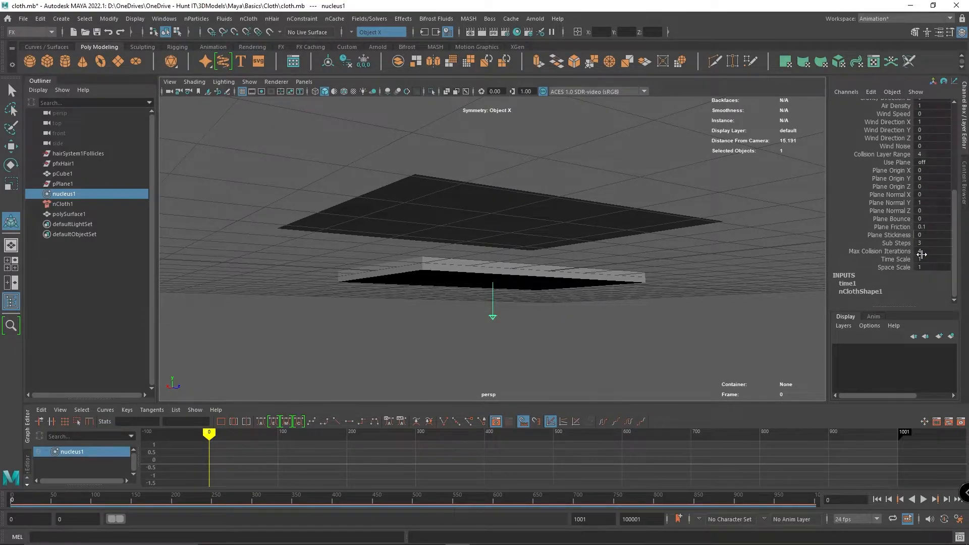
pyautogui.scroll(7, 922, 254)
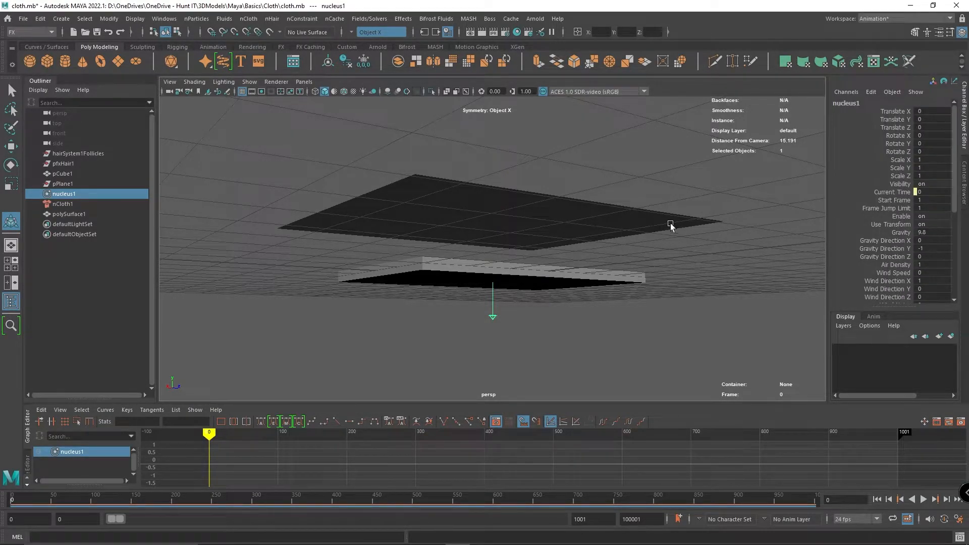
pyautogui.keyDown('alt'); pyautogui.moveTo(677, 223); pyautogui.dragTo(666, 242); pyautogui.keyUp('alt')
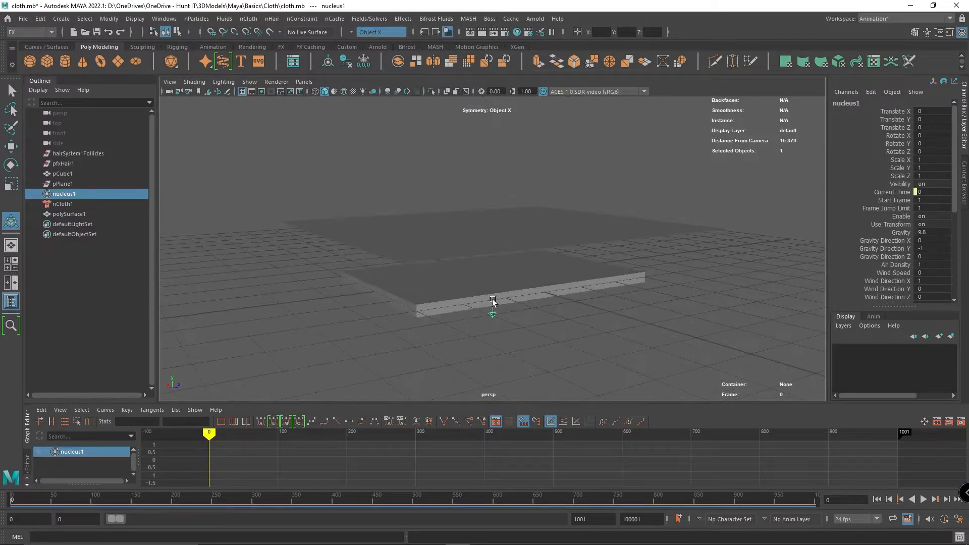
# - Play the cloth simulation without a collider, stop it and return the timeline to frame 0
pyautogui.click(926, 498)
pyautogui.click(925, 500)
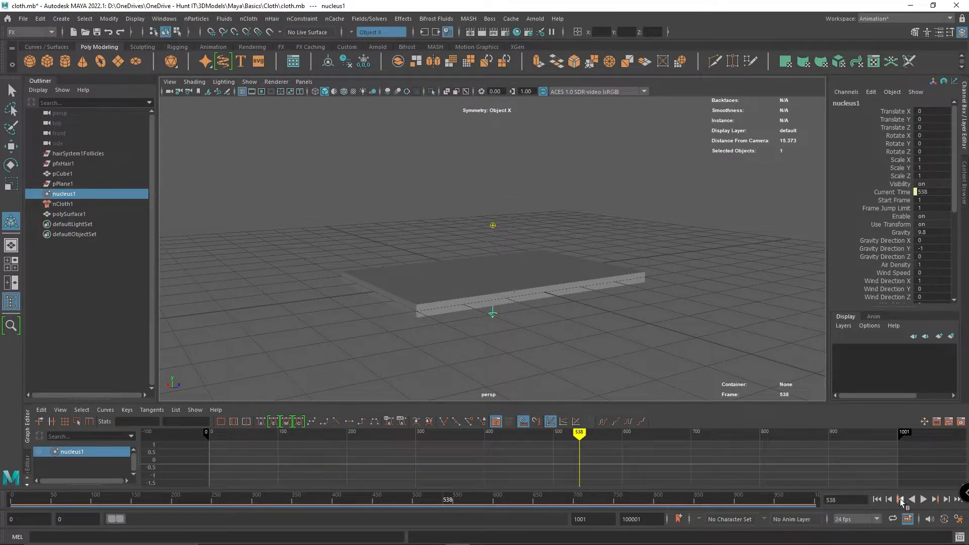
pyautogui.moveTo(676, 282)
pyautogui.keyDown('alt'); pyautogui.mouseDown()
pyautogui.moveTo(674, 263)
pyautogui.moveTo(660, 336)
pyautogui.moveTo(662, 280)
pyautogui.mouseUp(); pyautogui.keyUp('alt')
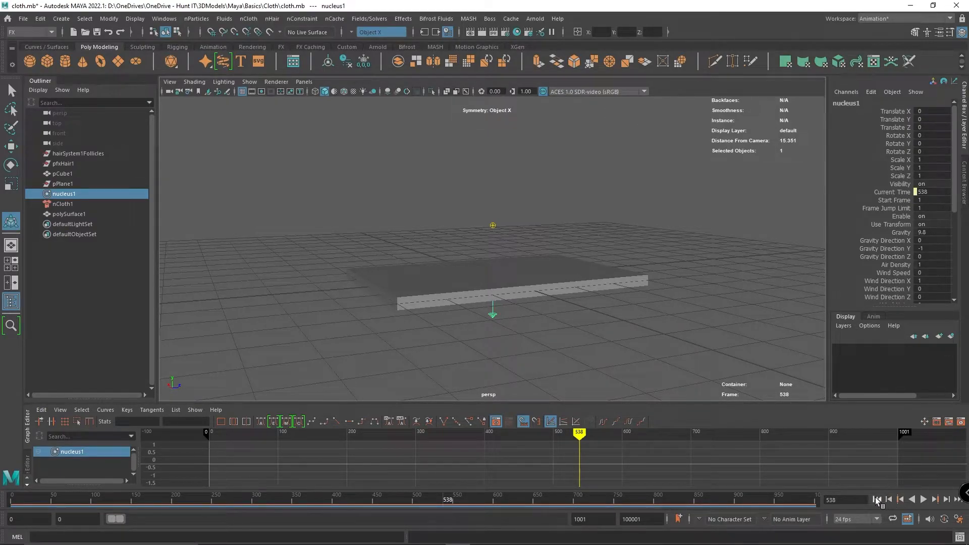
pyautogui.click(877, 500)
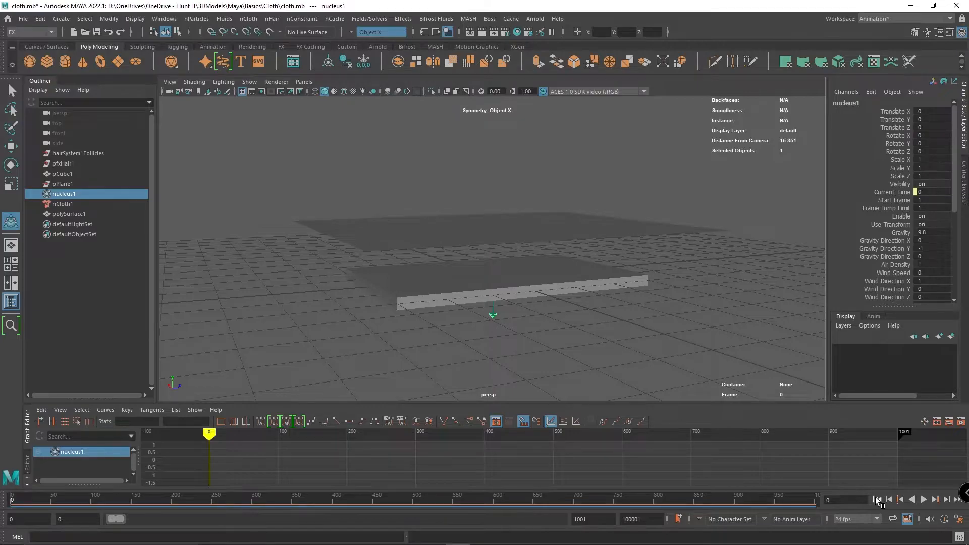
# - Make the slab a passive collider for the cloth and clear the selection
pyautogui.click(430, 292)
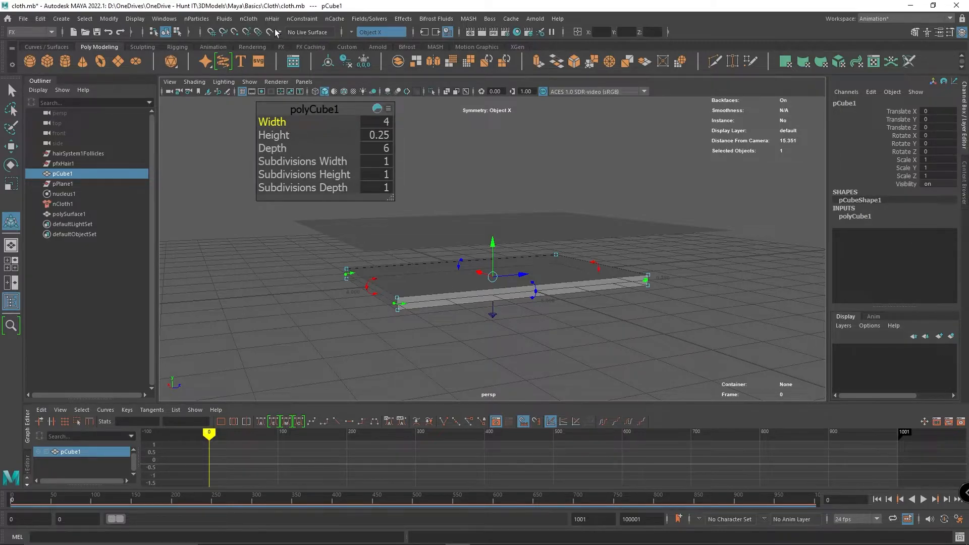
pyautogui.click(248, 19)
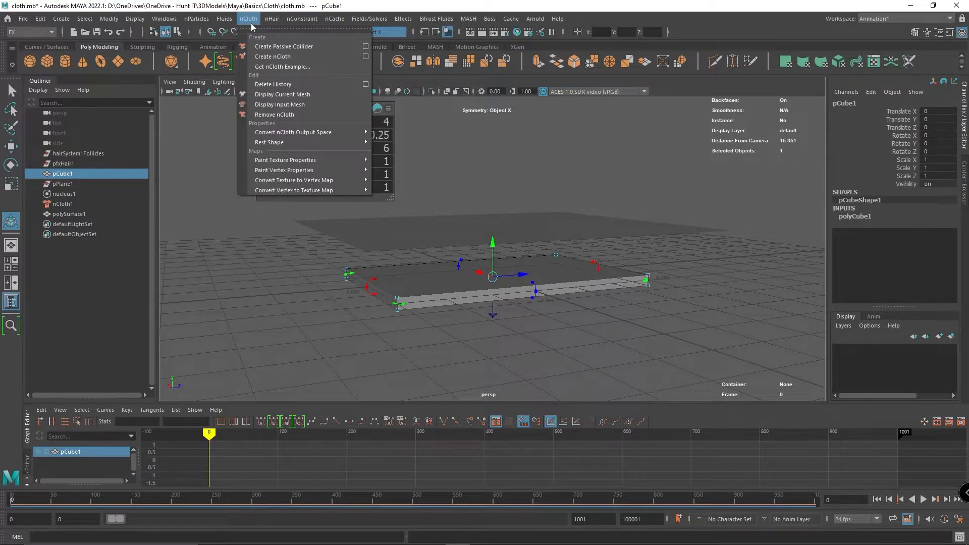
pyautogui.click(283, 47)
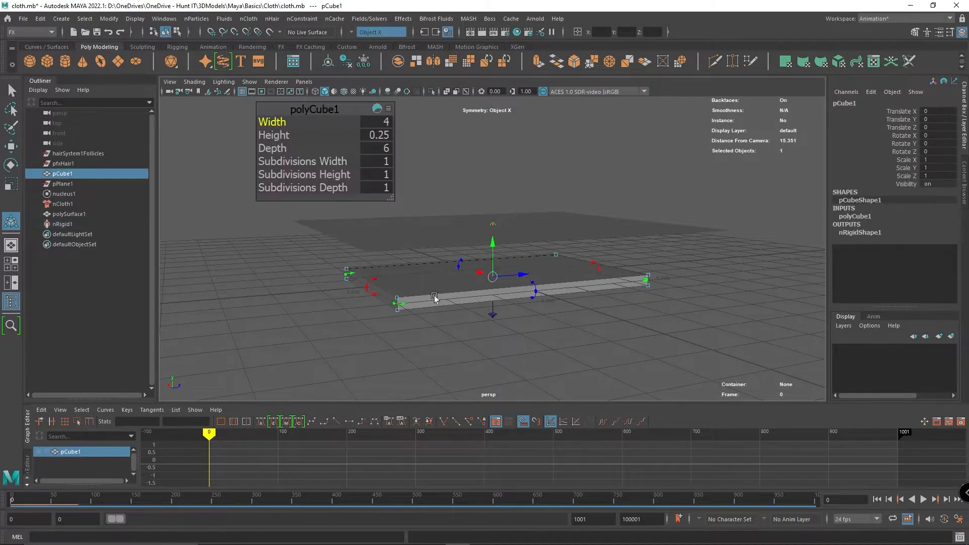
pyautogui.click(420, 320)
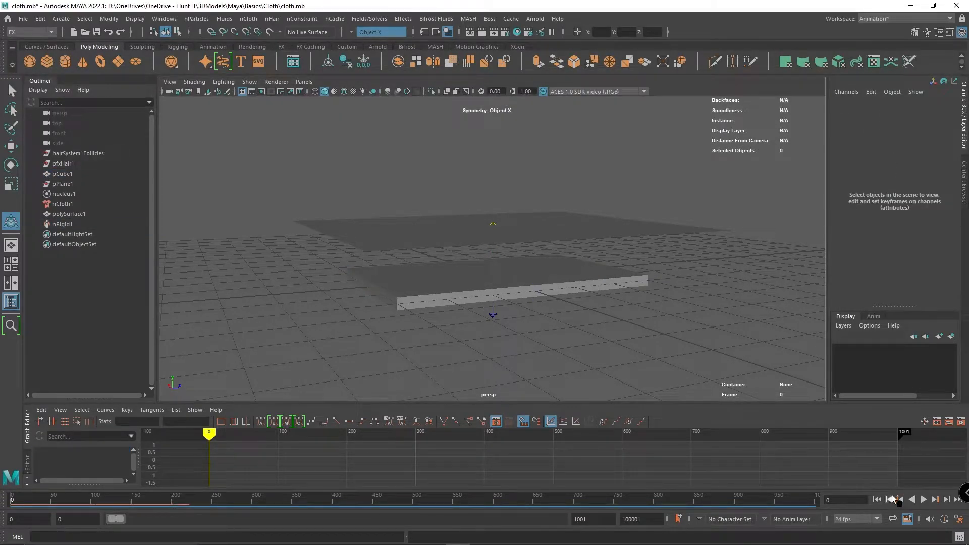
# - Play the simulation to drape the cloth over the slab and stop at frame 263
pyautogui.click(923, 499)
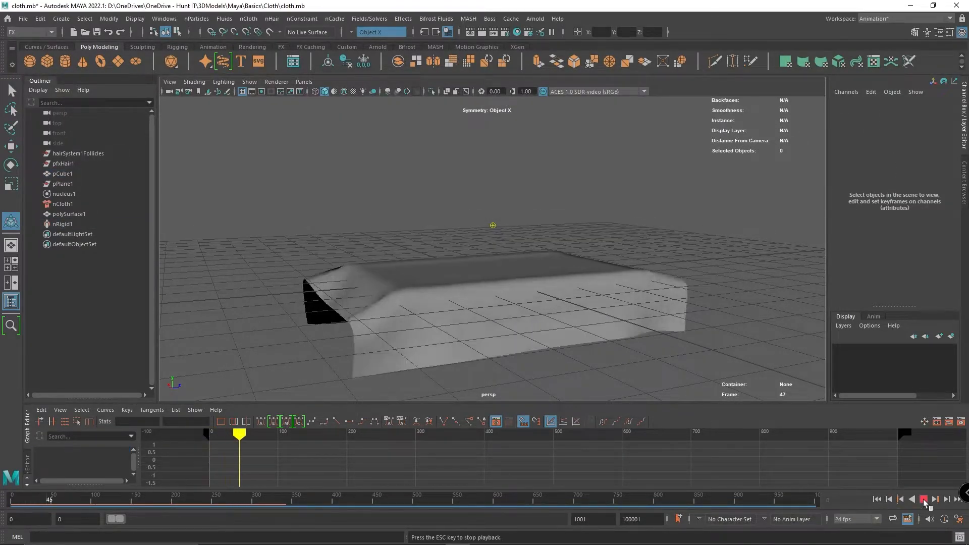
pyautogui.keyDown('alt'); pyautogui.moveTo(510, 220); pyautogui.dragTo(899, 222); pyautogui.keyUp('alt')
pyautogui.keyDown('alt'); pyautogui.moveTo(541, 246); pyautogui.dragTo(603, 247); pyautogui.keyUp('alt')
pyautogui.keyDown('alt'); pyautogui.moveTo(467, 321); pyautogui.dragTo(542, 312); pyautogui.keyUp('alt')
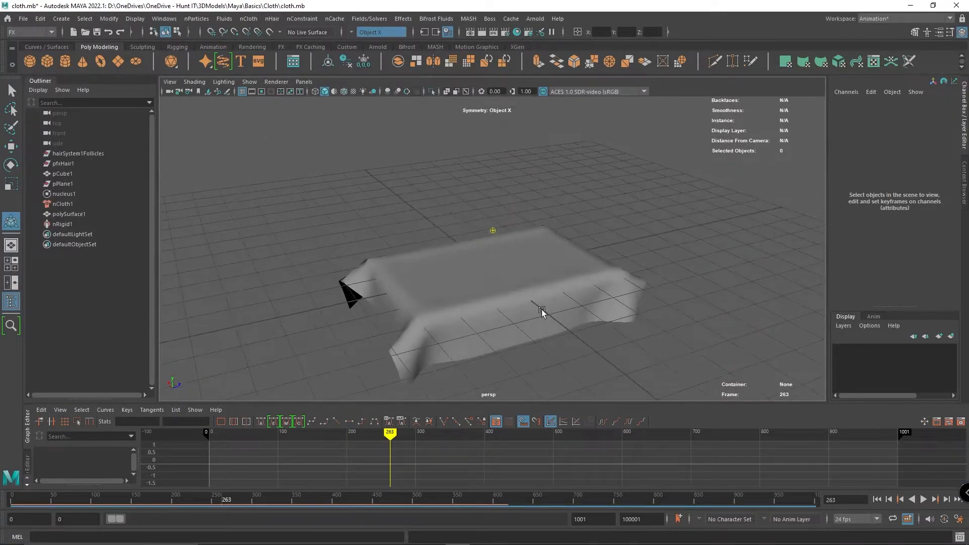
# - Delete the construction history of the draped cloth mesh
pyautogui.click(515, 323)
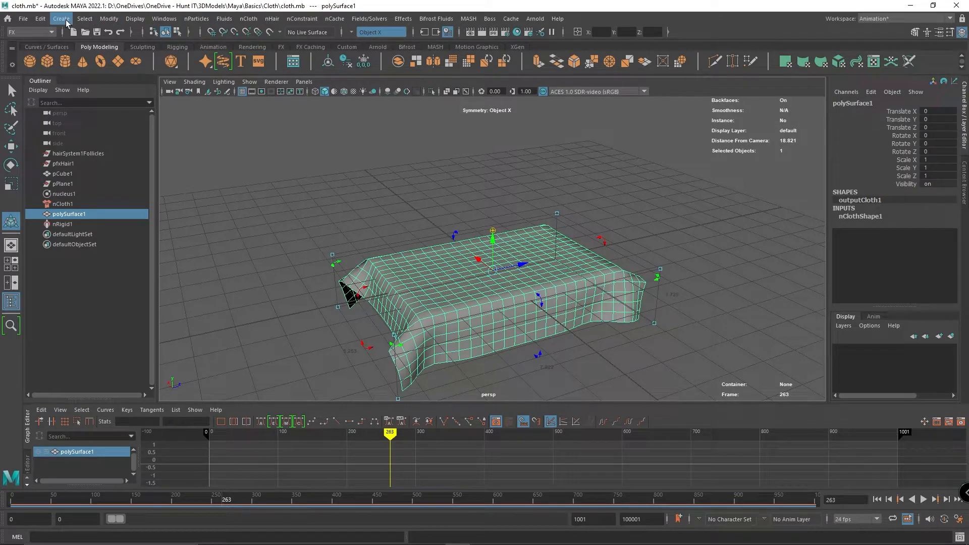
pyautogui.click(44, 22)
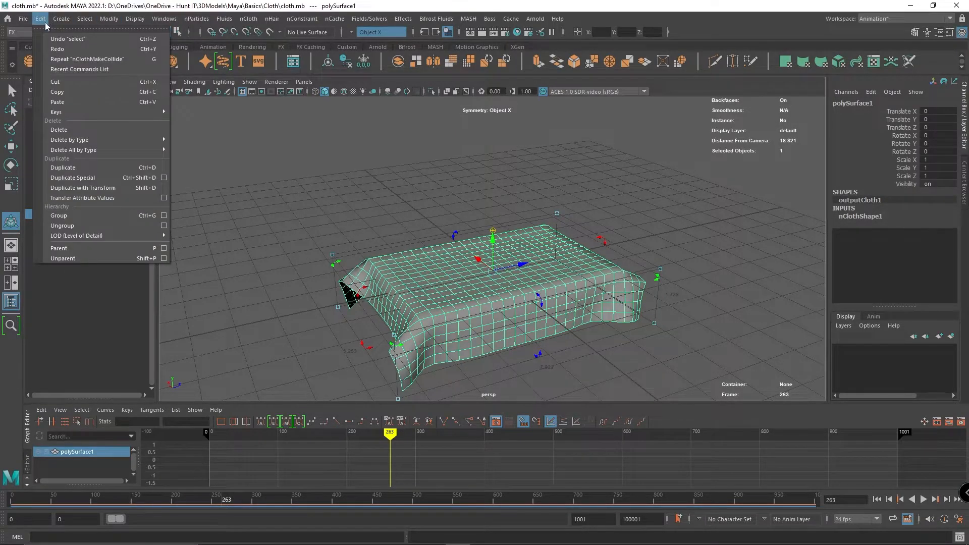
pyautogui.moveTo(120, 140)
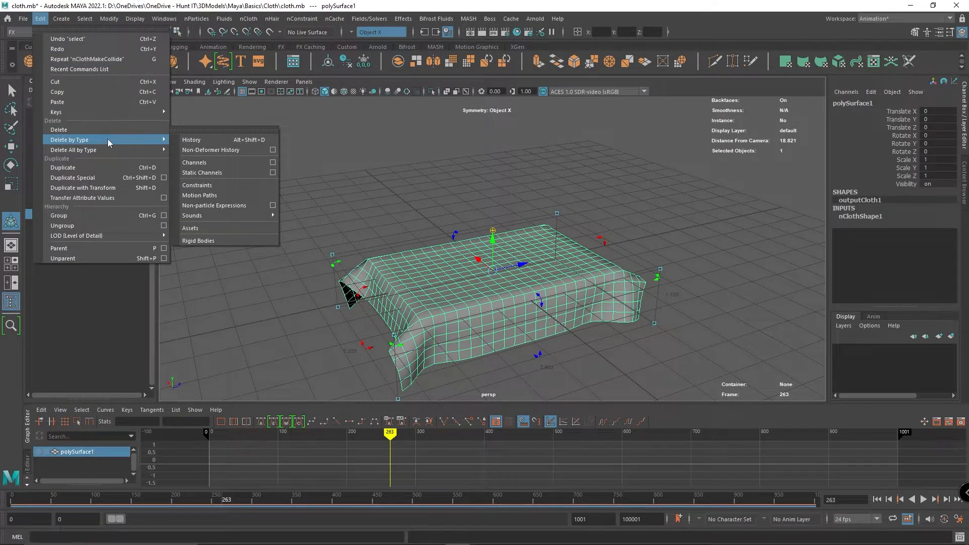
pyautogui.click(209, 143)
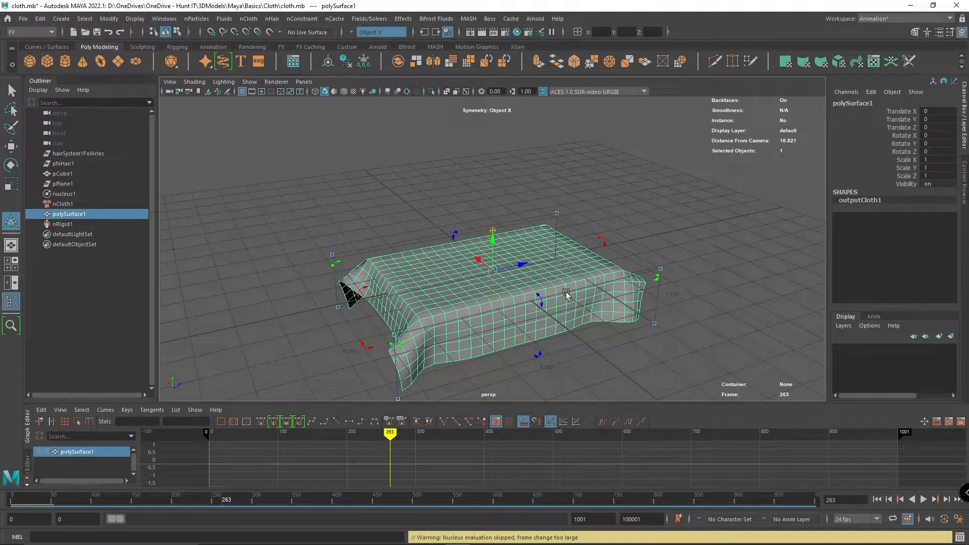
# - Play the timeline to check the draped cloth without its history, stop playback and return to frame 0
pyautogui.click(889, 500)
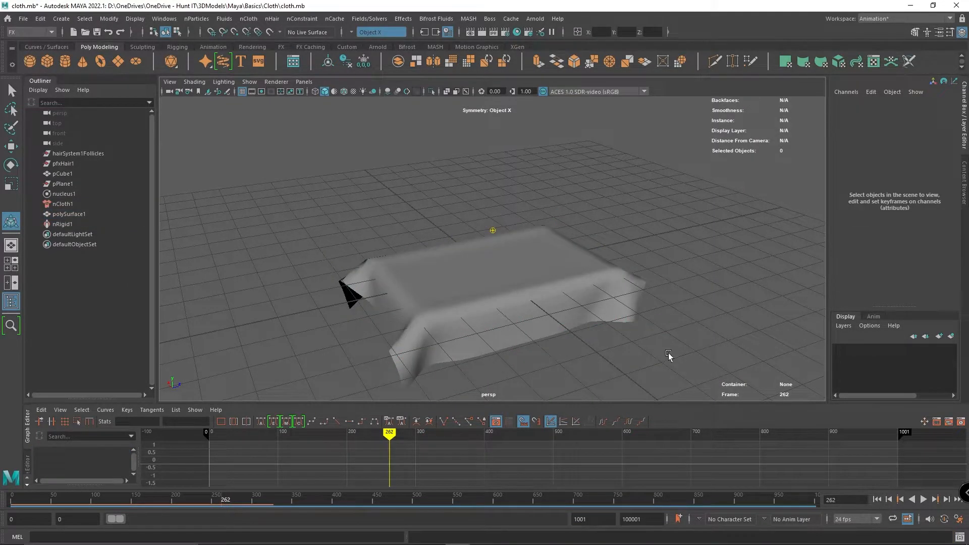
pyautogui.click(612, 316)
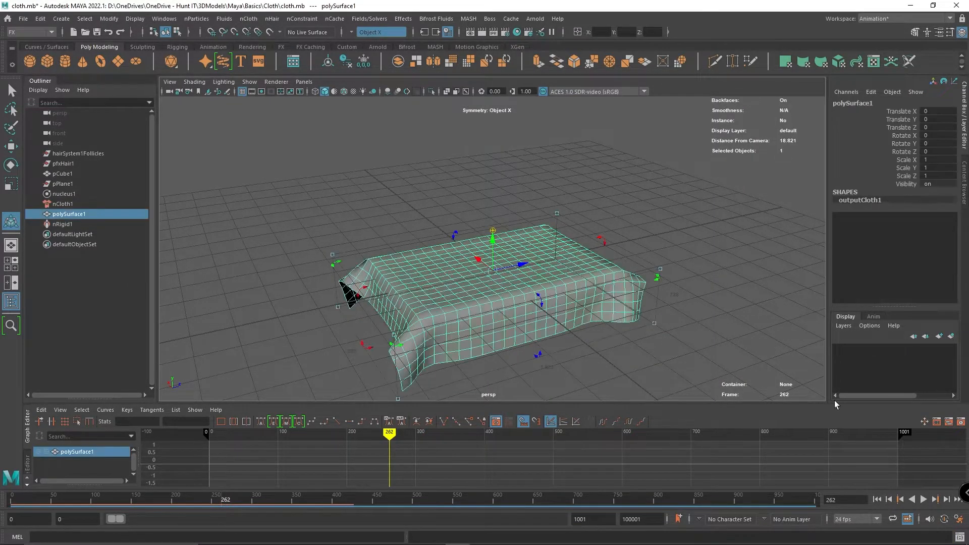
pyautogui.click(923, 500)
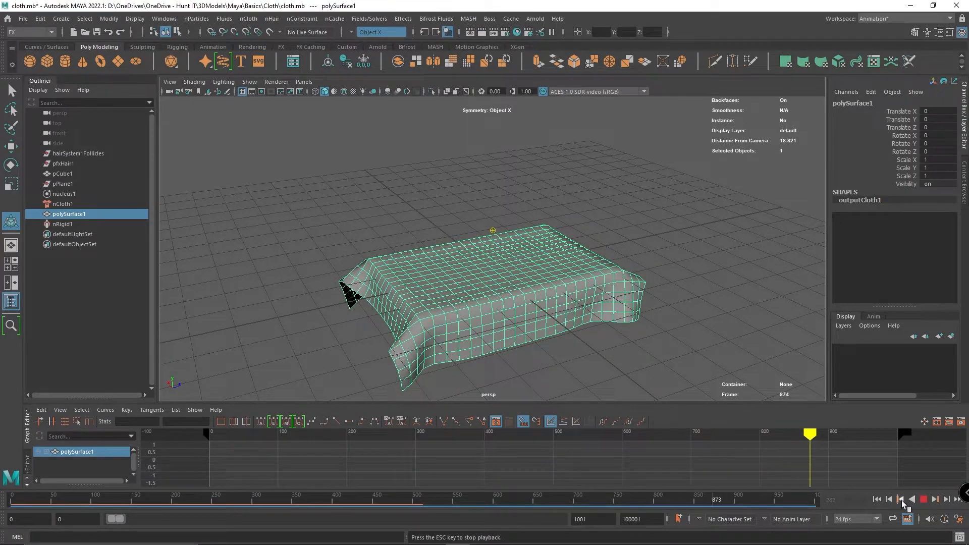
pyautogui.click(924, 500)
pyautogui.click(881, 500)
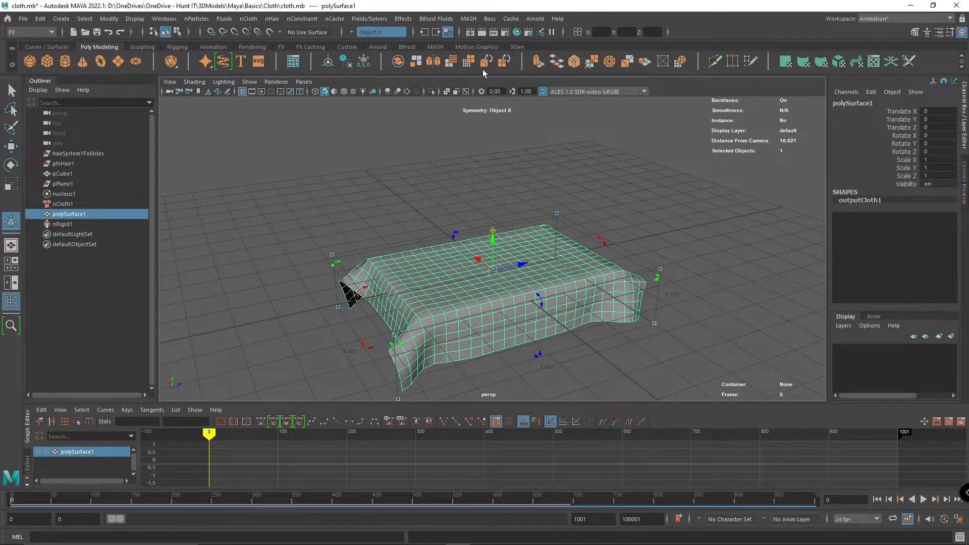
# - Examine the draped cloth from above and from underneath
pyautogui.click(467, 192)
pyautogui.keyDown('alt'); pyautogui.moveTo(483, 190); pyautogui.dragTo(532, 197); pyautogui.keyUp('alt')
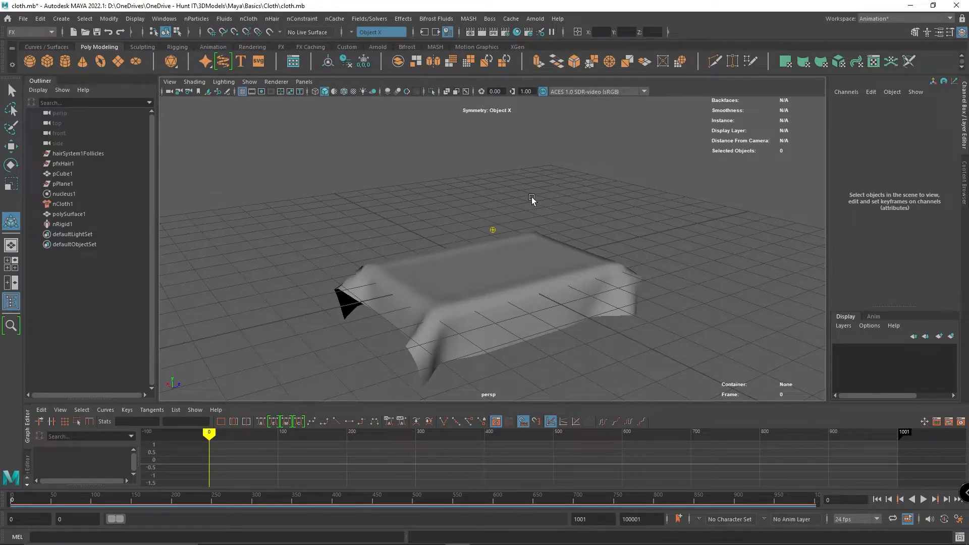
pyautogui.click(494, 302)
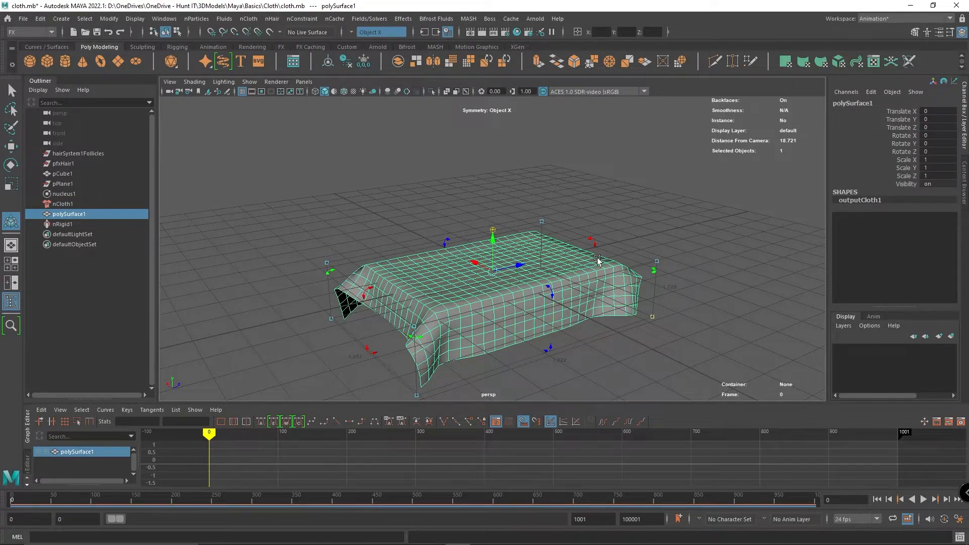
pyautogui.click(644, 234)
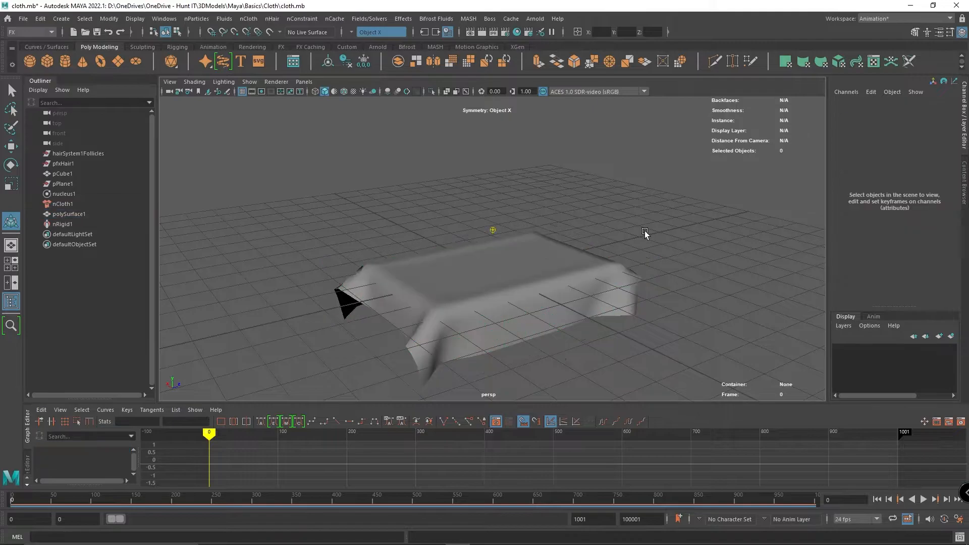
pyautogui.keyDown('alt'); pyautogui.moveTo(643, 249); pyautogui.dragTo(409, 297); pyautogui.keyUp('alt')
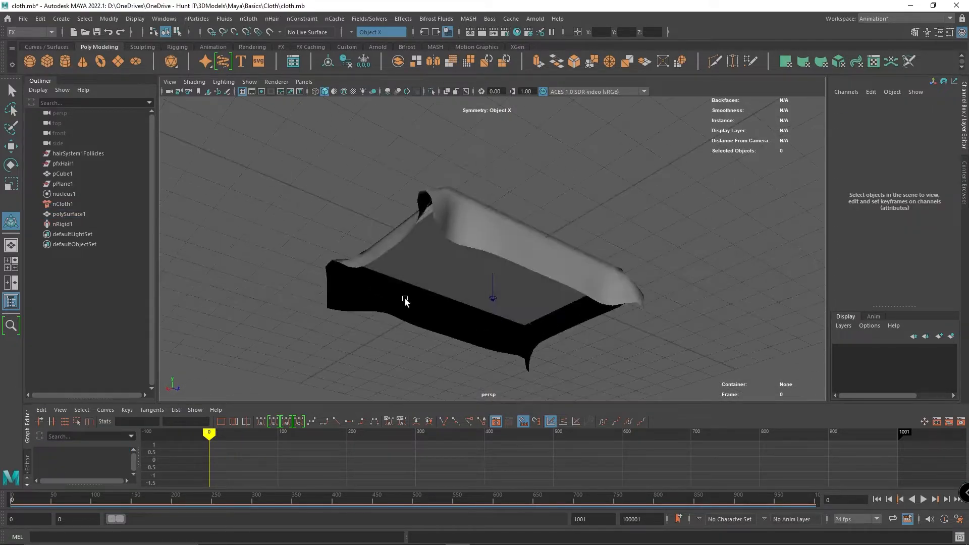
pyautogui.click(429, 271)
pyautogui.click(581, 180)
pyautogui.keyDown('alt'); pyautogui.moveTo(582, 176); pyautogui.dragTo(563, 264); pyautogui.keyUp('alt')
# - Review the draped cloth's transform, mesh and lambert1 material attributes in the Attribute Editor
pyautogui.click(523, 279)
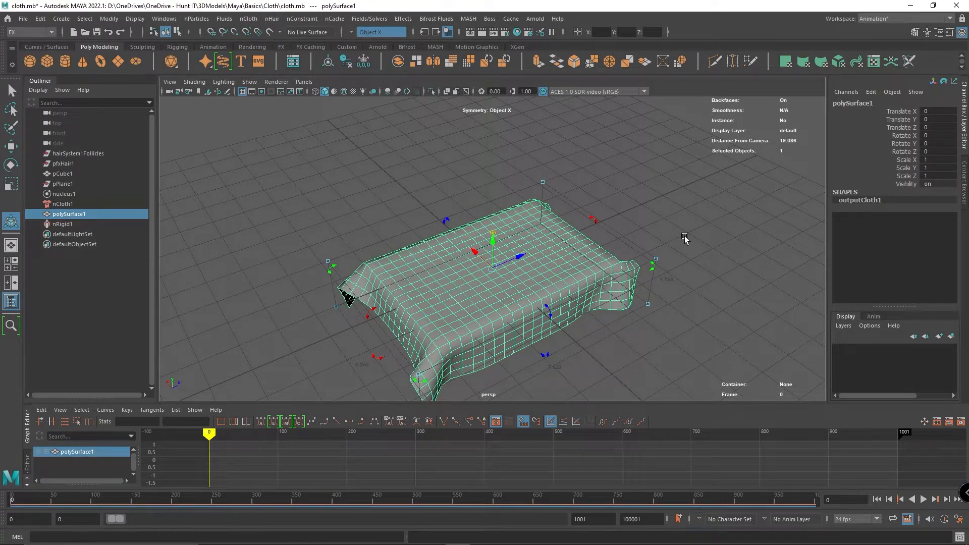
pyautogui.hotkey('ctrl', 'a')
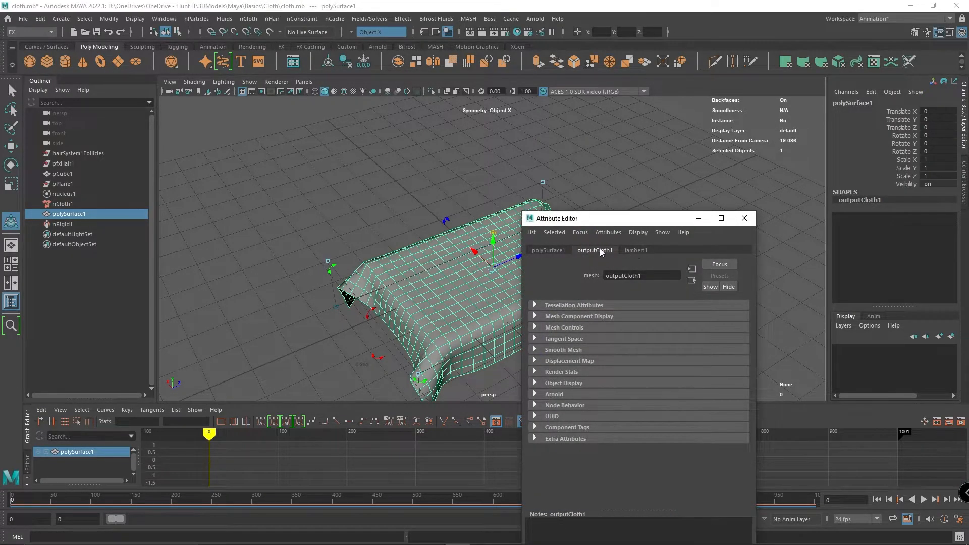
pyautogui.click(552, 250)
pyautogui.click(585, 251)
pyautogui.click(632, 251)
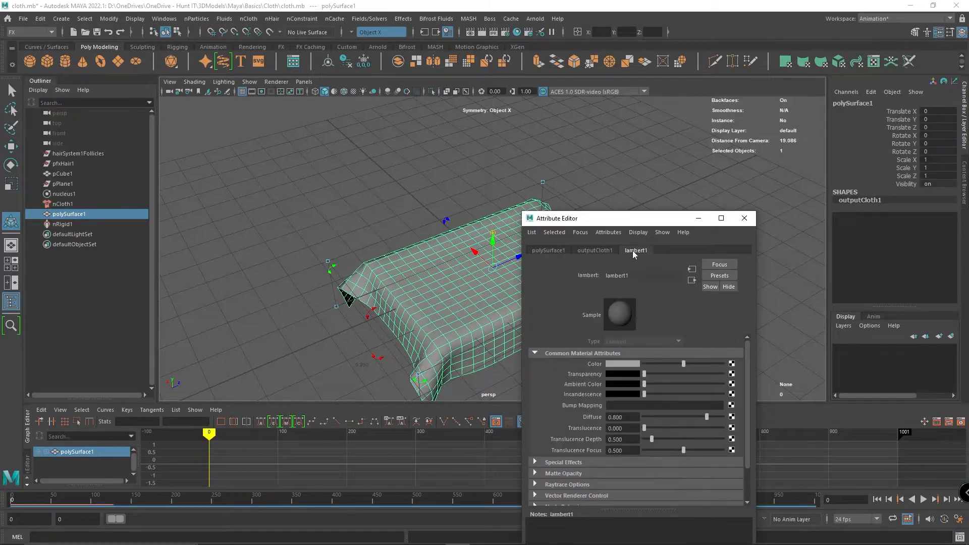
pyautogui.click(546, 251)
pyautogui.moveTo(594, 219); pyautogui.dragTo(754, 165)
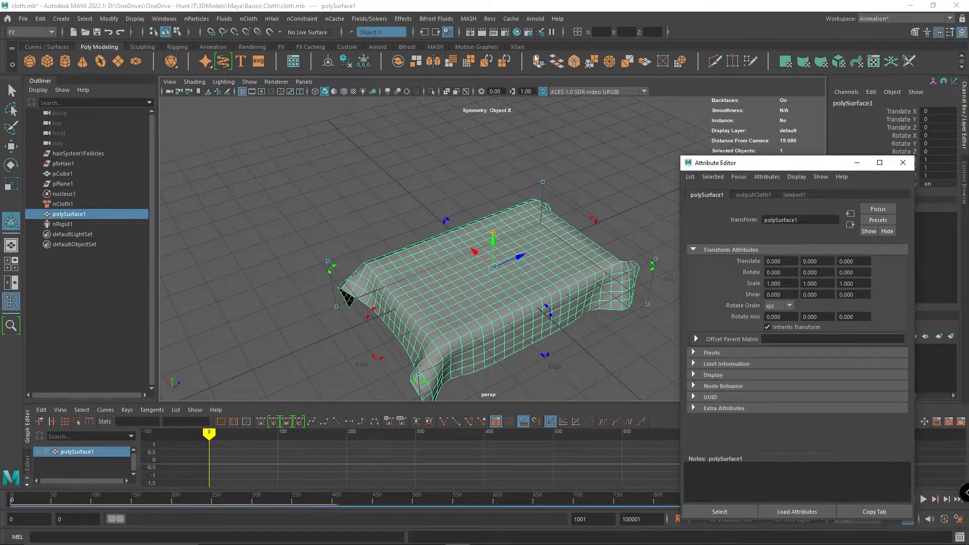
# - Make the draped cloth a passive collider and show its collision attributes
pyautogui.click(393, 292)
pyautogui.click(445, 251)
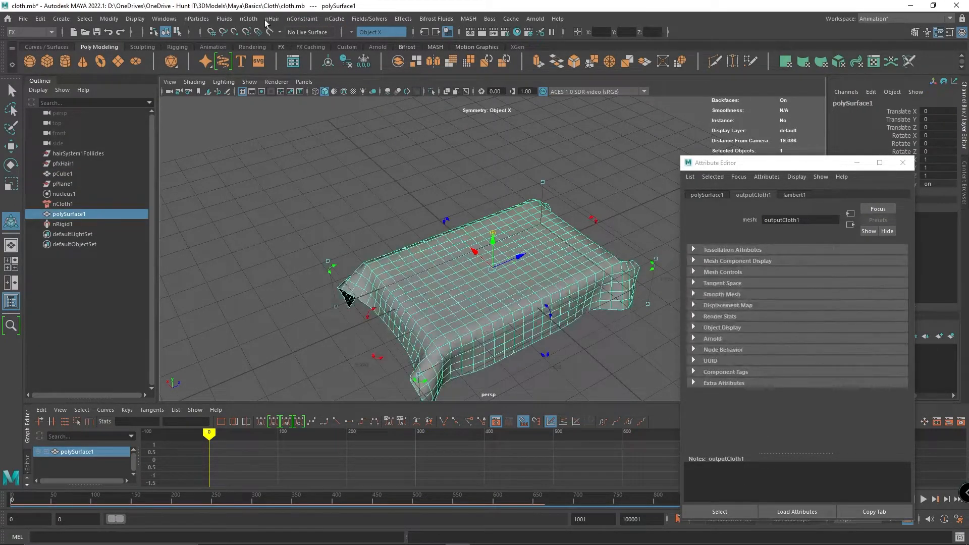
pyautogui.click(249, 19)
pyautogui.click(271, 46)
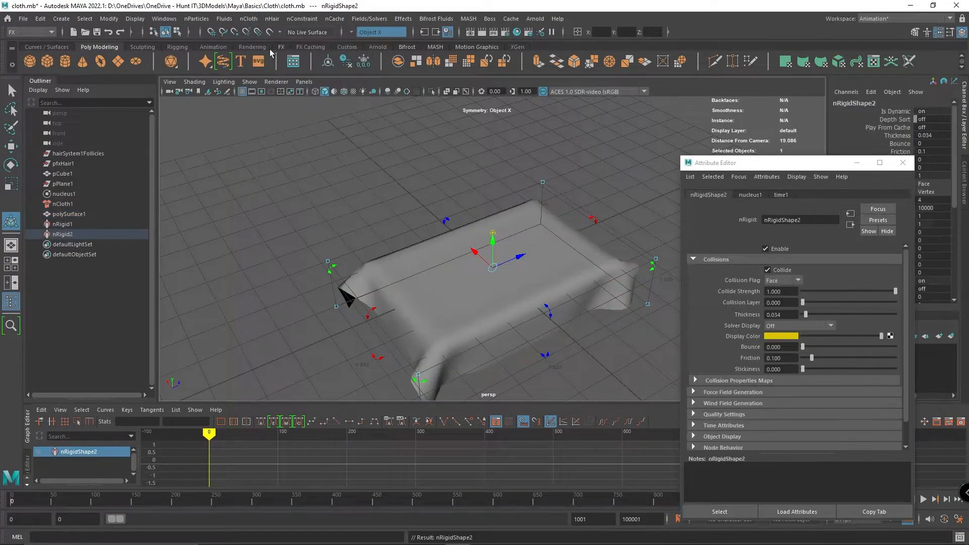
pyautogui.click(750, 163)
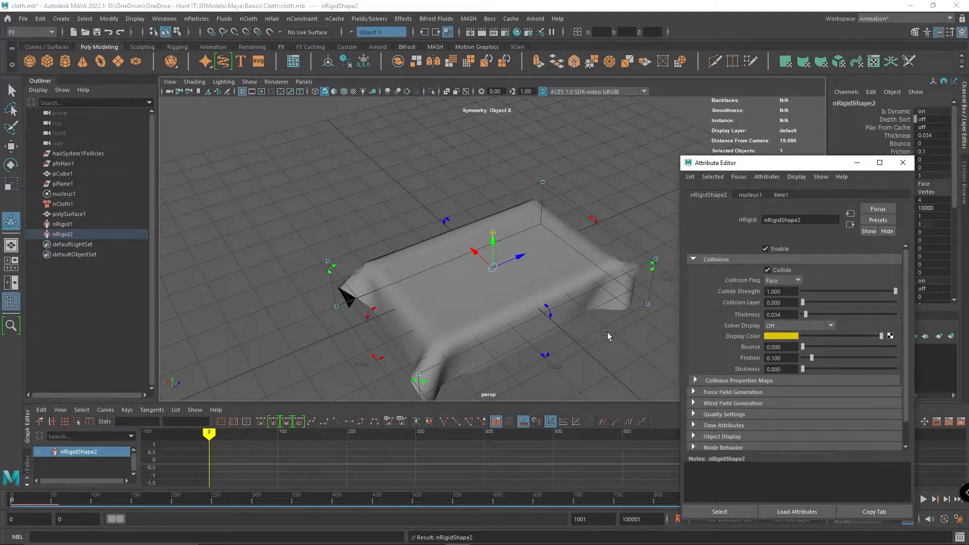
pyautogui.click(526, 309)
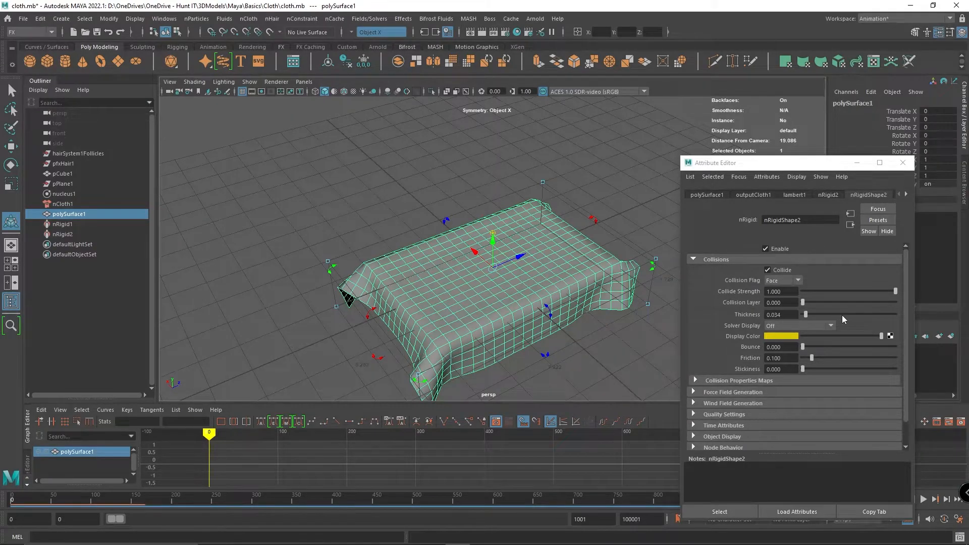
# - Create a polygon sphere of radius 1 and raise it above the draped cloth to about 2.32 in Y
pyautogui.click(30, 61)
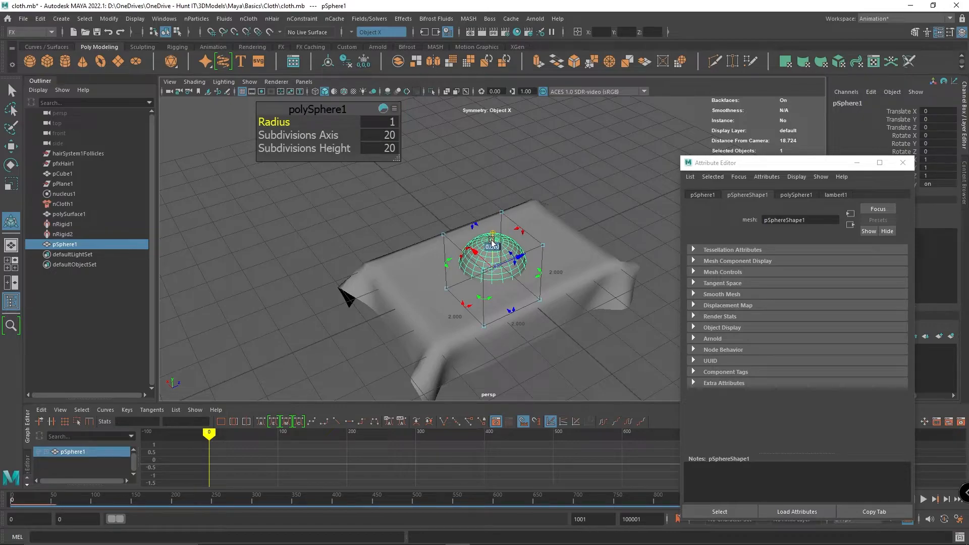
pyautogui.click(435, 201)
pyautogui.click(485, 239)
pyautogui.moveTo(484, 239); pyautogui.dragTo(596, 171)
pyautogui.hotkey('ctrl', 't')
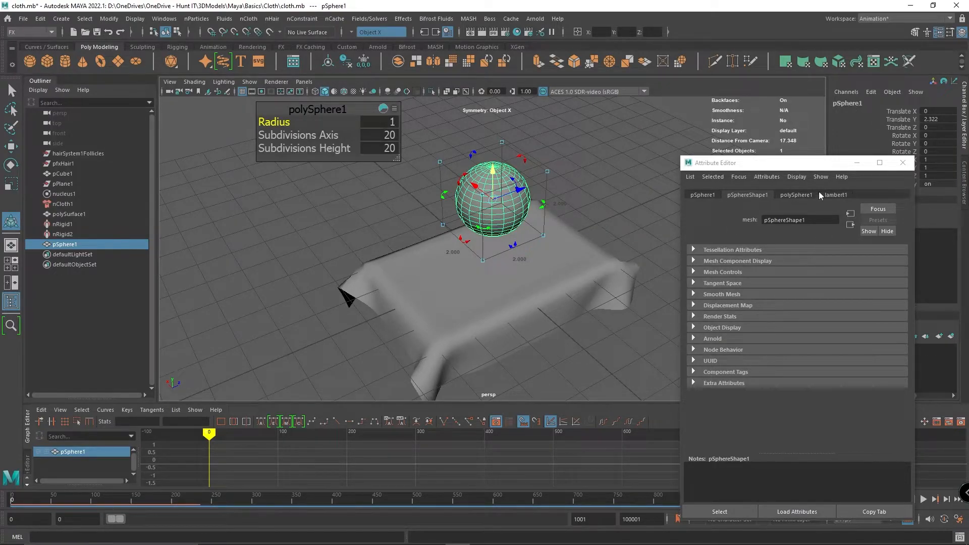
# - Convert the sphere into an nCloth object and select the resulting mesh
pyautogui.click(257, 20)
pyautogui.click(263, 44)
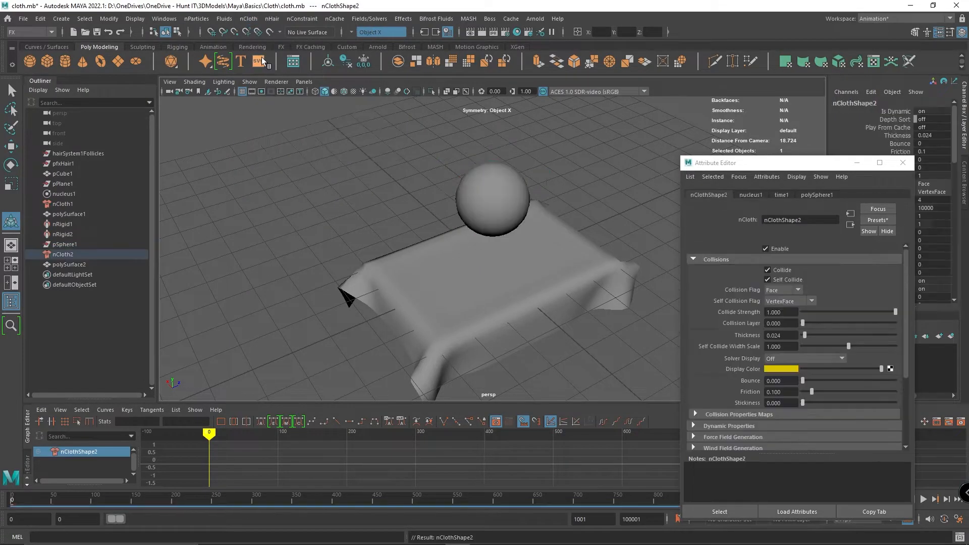
pyautogui.click(493, 199)
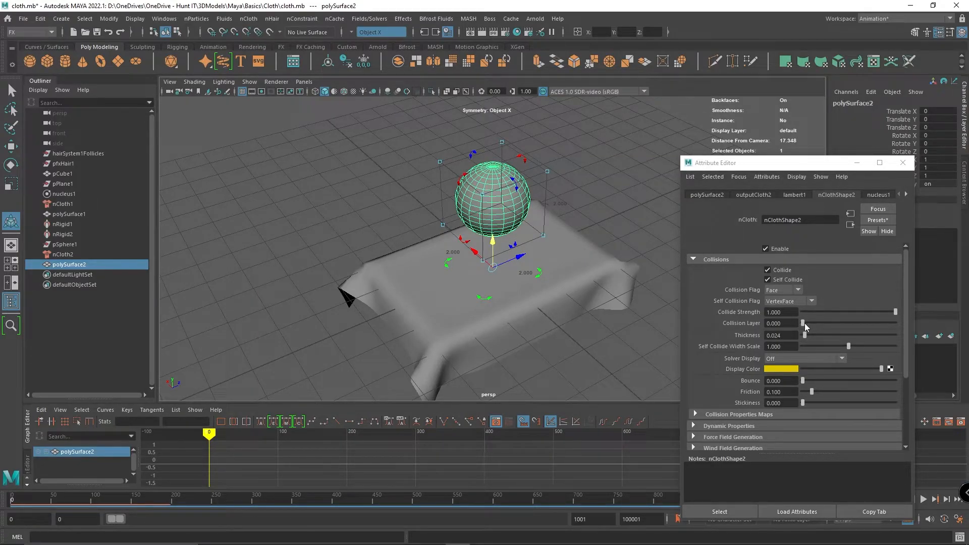
# - Set the sphere's nCloth thickness to 0.440, bounce to 0.302, friction to 0.198 and stickiness to 0.110, and close the Attribute Editor
pyautogui.moveTo(805, 335); pyautogui.dragTo(841, 334)
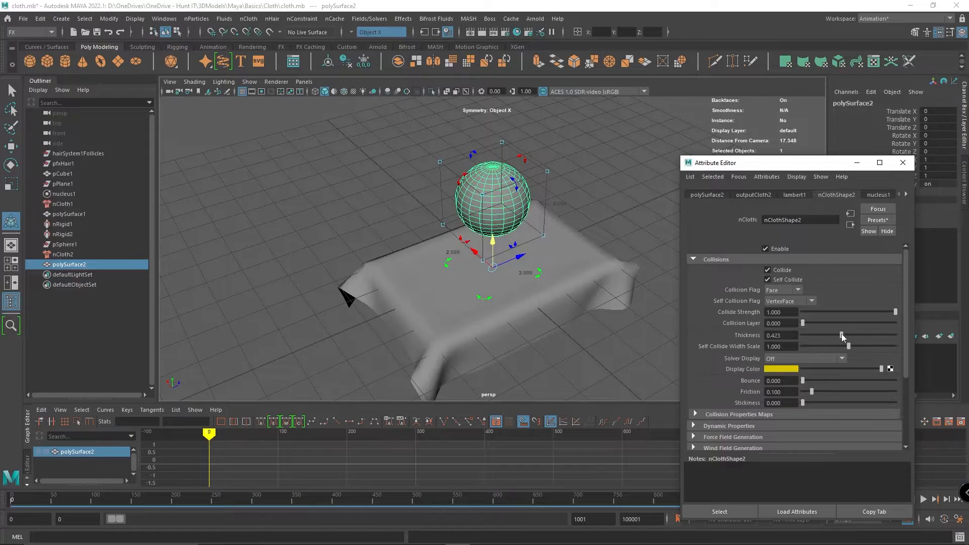
pyautogui.scroll(-2, 844, 337)
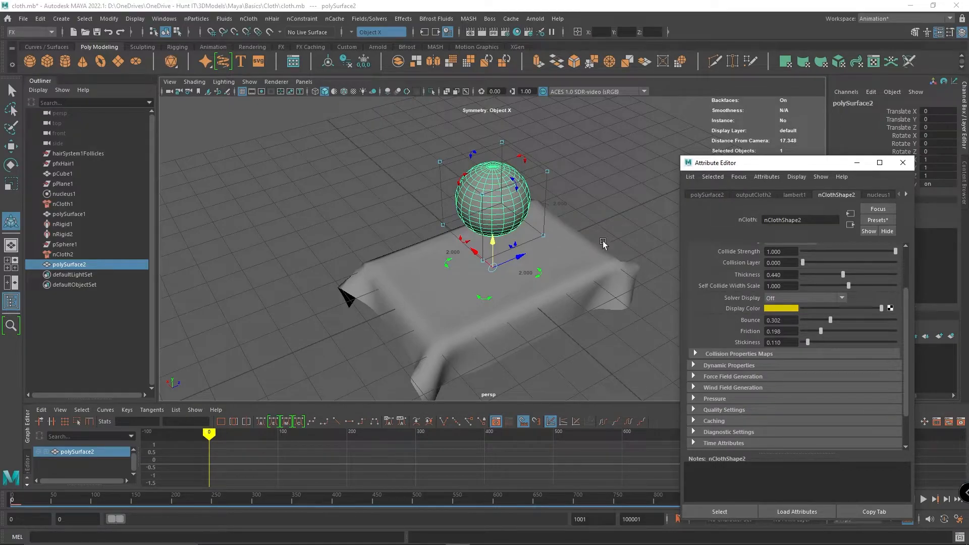
pyautogui.click(576, 210)
pyautogui.click(504, 186)
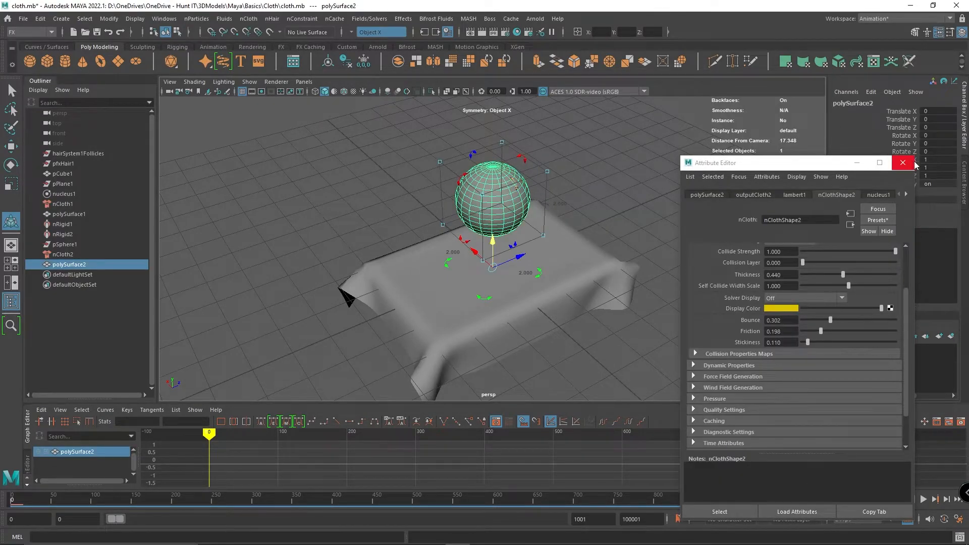
pyautogui.click(903, 162)
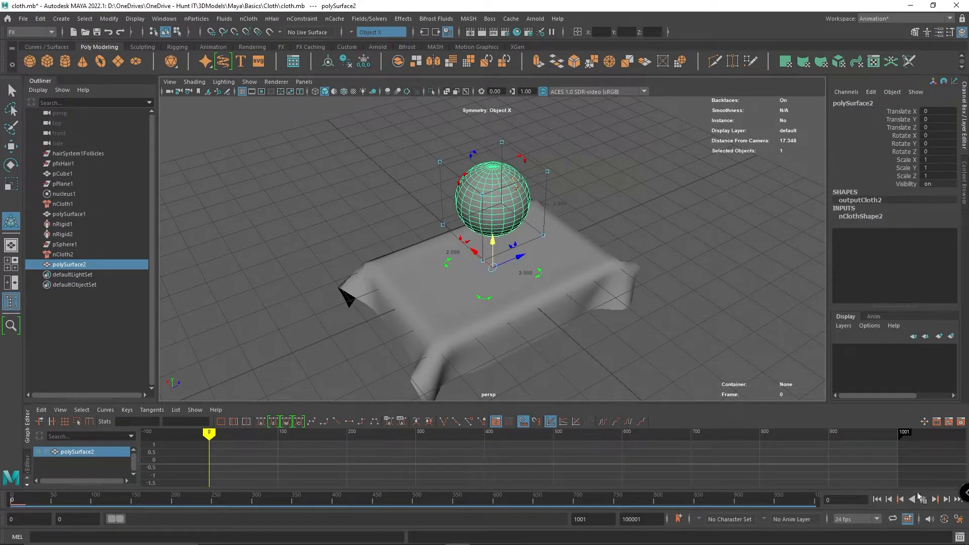
# - Play the simulation to watch the sphere fall onto the draped cloth and stop at frame 808
pyautogui.click(924, 500)
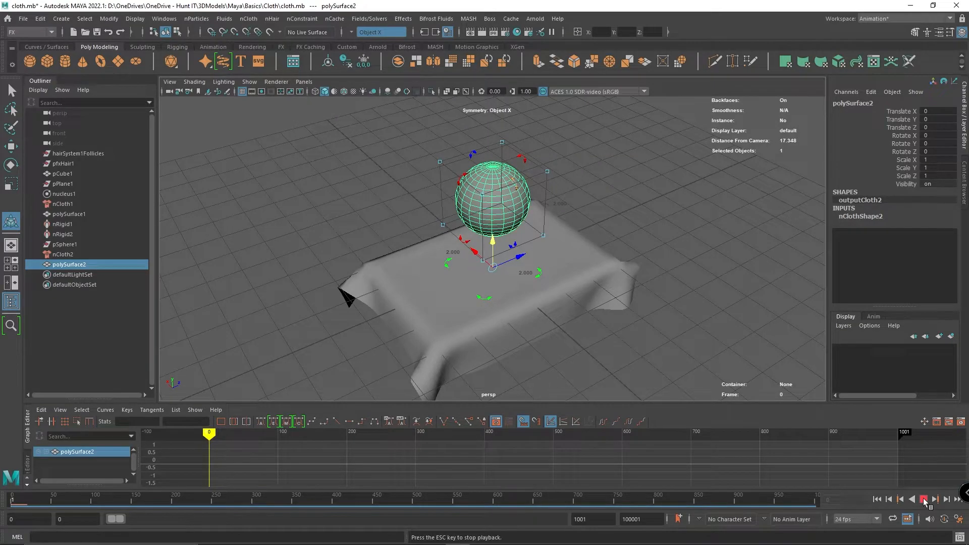
pyautogui.click(924, 500)
pyautogui.keyDown('alt'); pyautogui.moveTo(680, 315); pyautogui.dragTo(691, 283); pyautogui.keyUp('alt')
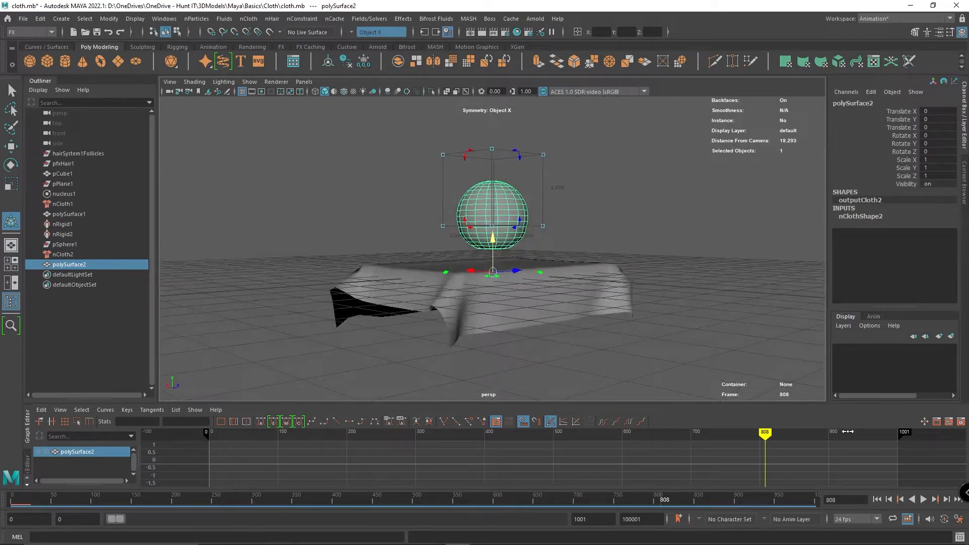
# - Replay the simulation from the start, stop it at frame 777 and select the sphere
pyautogui.click(923, 499)
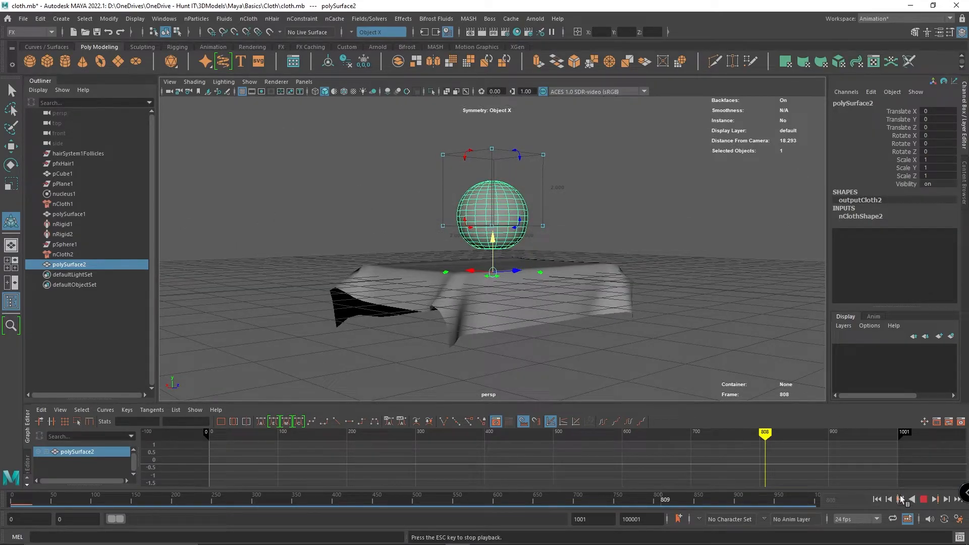
pyautogui.click(879, 500)
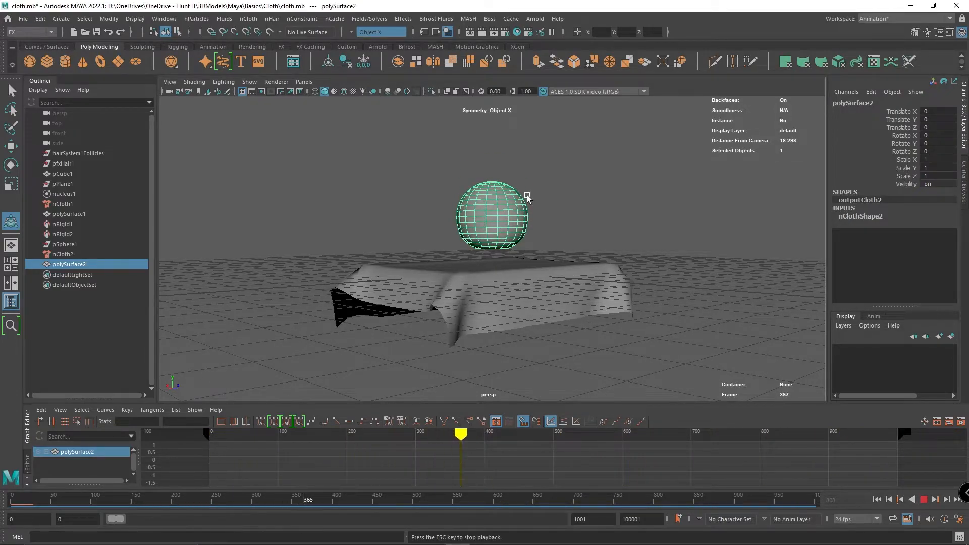
pyautogui.click(494, 318)
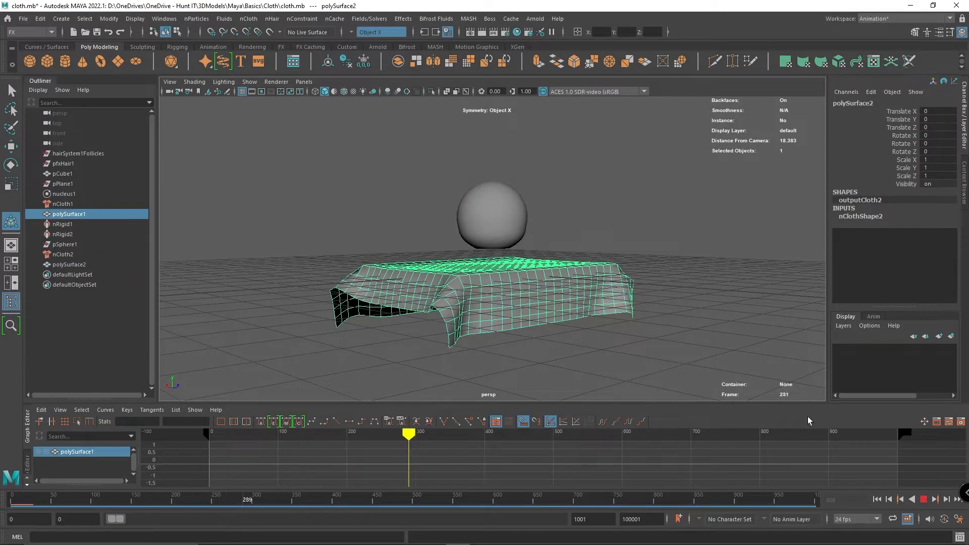
pyautogui.click(925, 499)
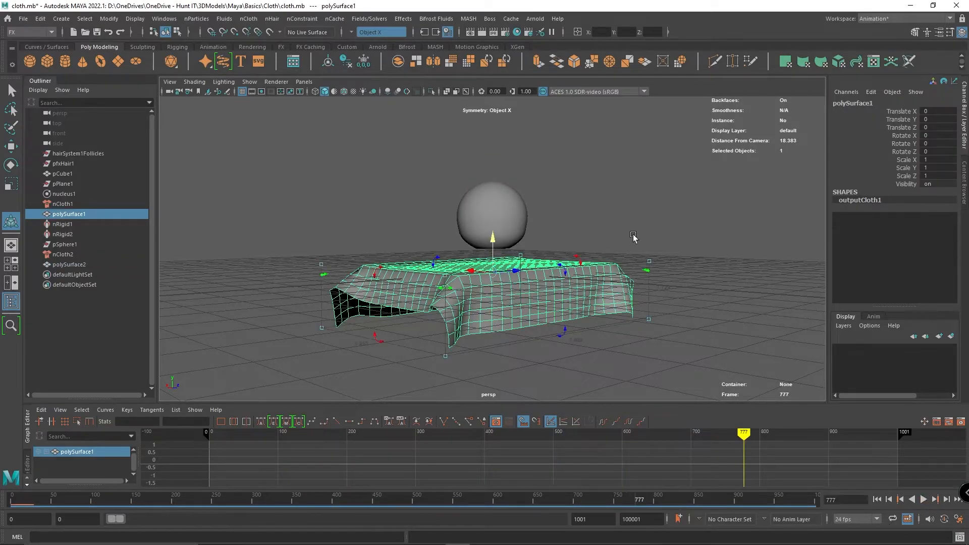
pyautogui.click(508, 218)
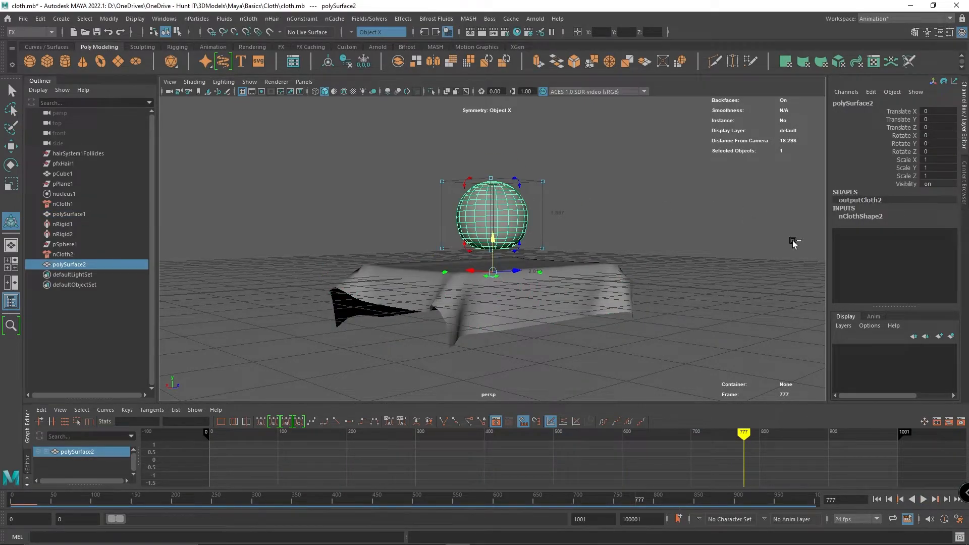
# - Set the sphere's nCloth bounce and stickiness to 0 and its friction to 1
pyautogui.hotkey('ctrl', 'a')
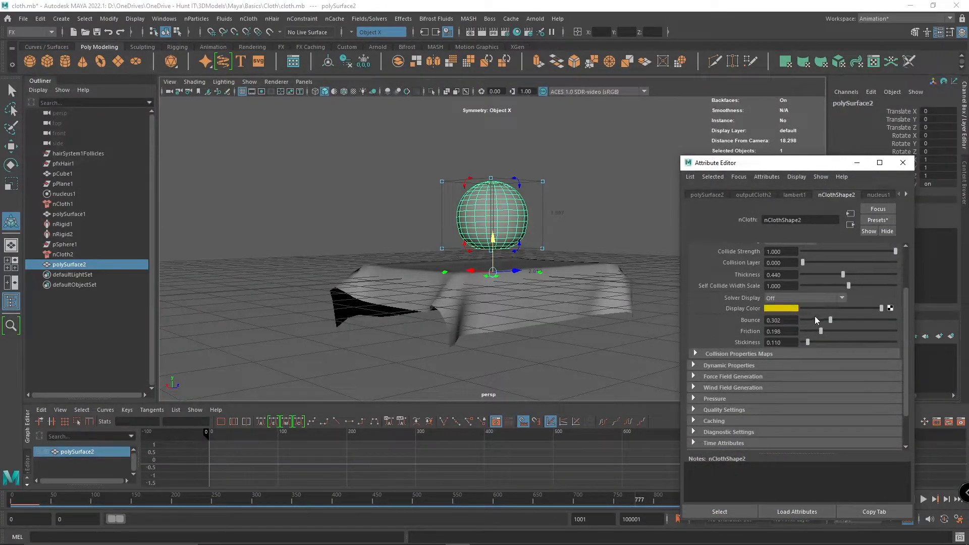
pyautogui.moveTo(830, 320); pyautogui.dragTo(803, 331)
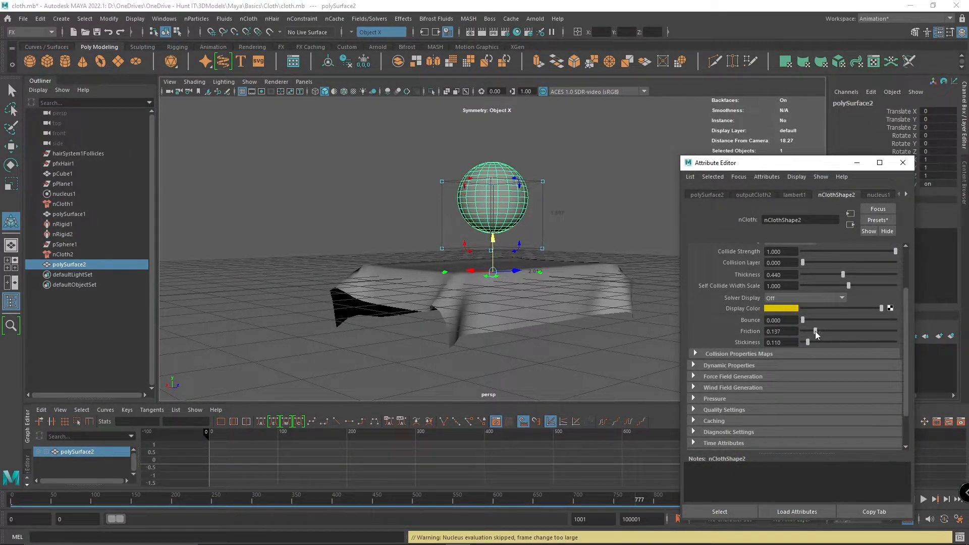
pyautogui.click(788, 334)
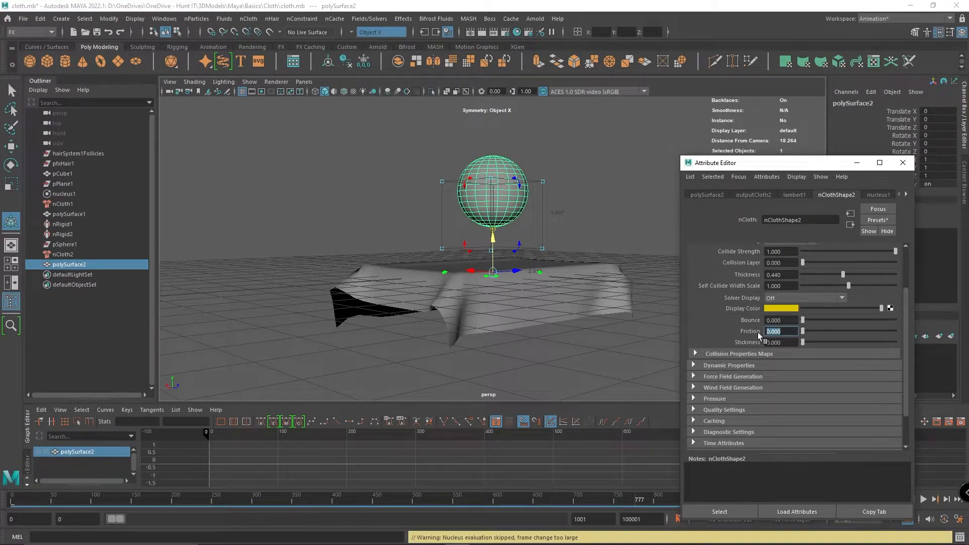
pyautogui.write('1')
# - Reduce the sphere's nCloth thickness to 0 and its self collide width scale to 0.781, and close the Attribute Editor
pyautogui.click(852, 275)
pyautogui.moveTo(850, 274); pyautogui.dragTo(791, 272)
pyautogui.scroll(2, 870, 283)
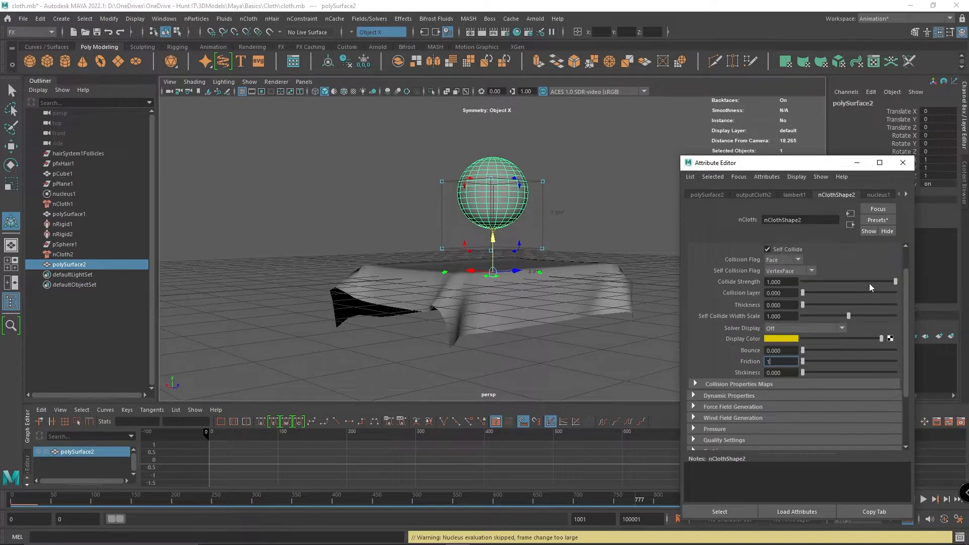
pyautogui.moveTo(849, 317); pyautogui.dragTo(839, 312)
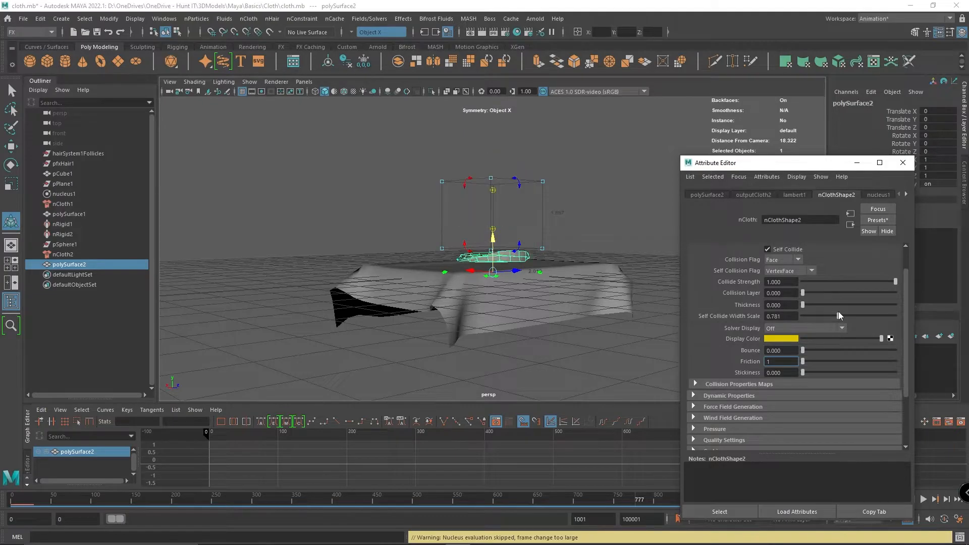
pyautogui.click(903, 162)
# - Replay the simulation from frame 0, stop it at frame 267 and inspect the fallen sphere from above
pyautogui.click(889, 500)
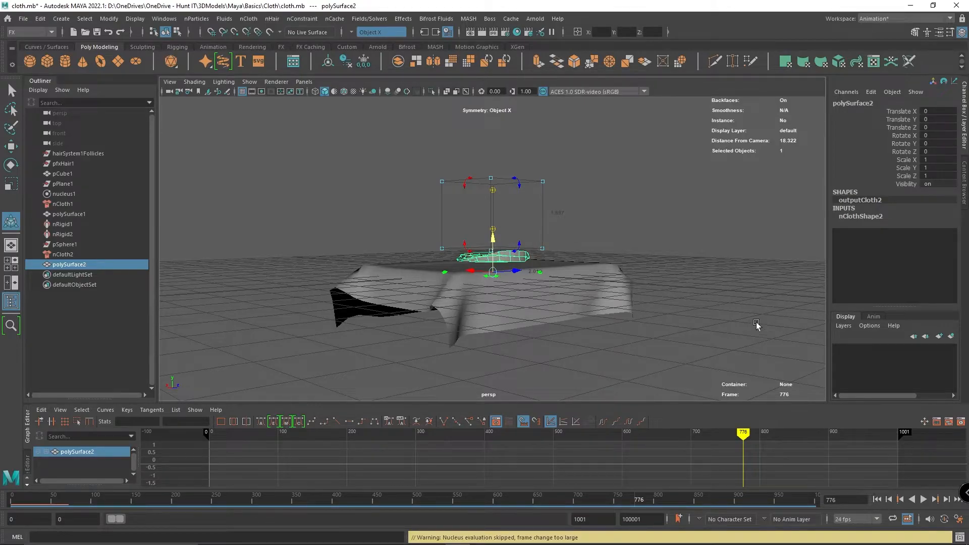
pyautogui.click(924, 500)
pyautogui.click(924, 500)
pyautogui.click(928, 500)
pyautogui.click(877, 500)
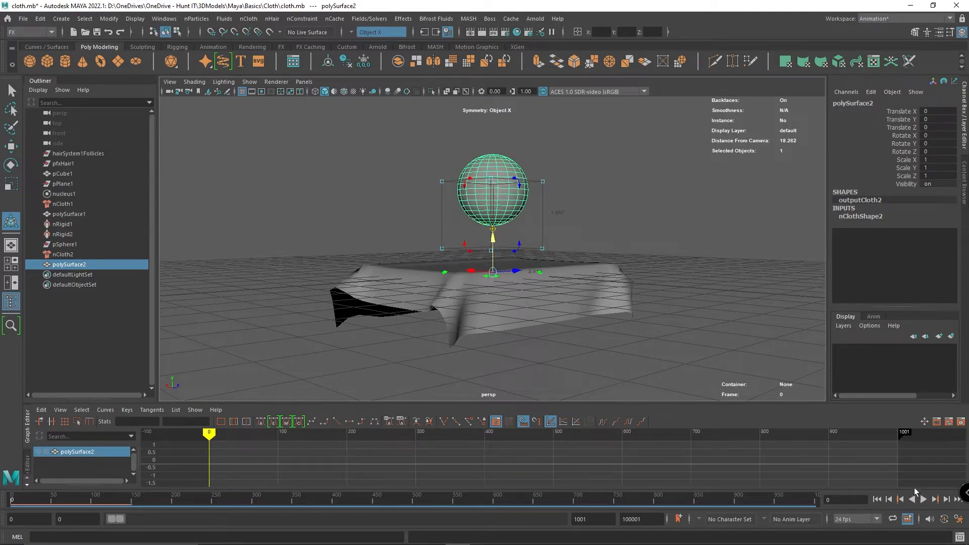
pyautogui.click(924, 500)
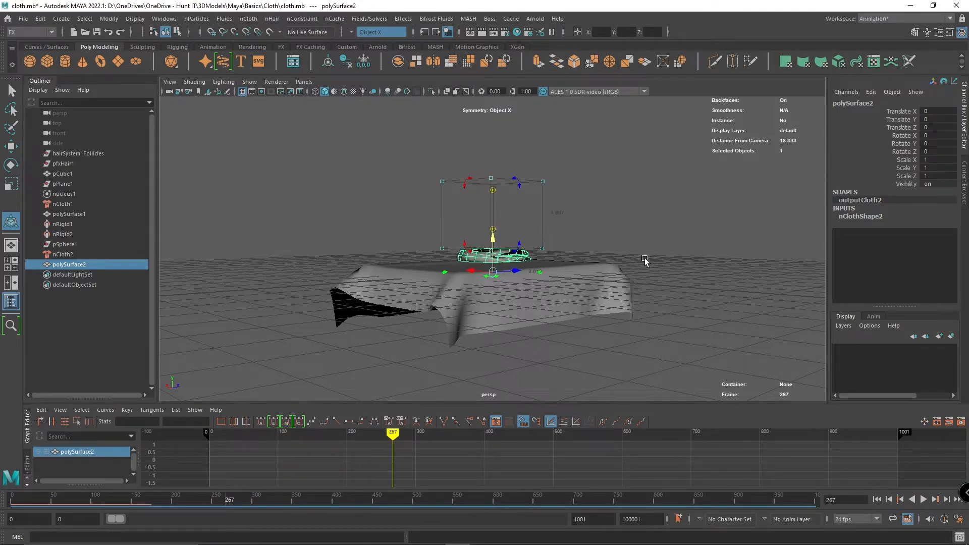
pyautogui.keyDown('alt'); pyautogui.moveTo(657, 298); pyautogui.dragTo(645, 326); pyautogui.keyUp('alt')
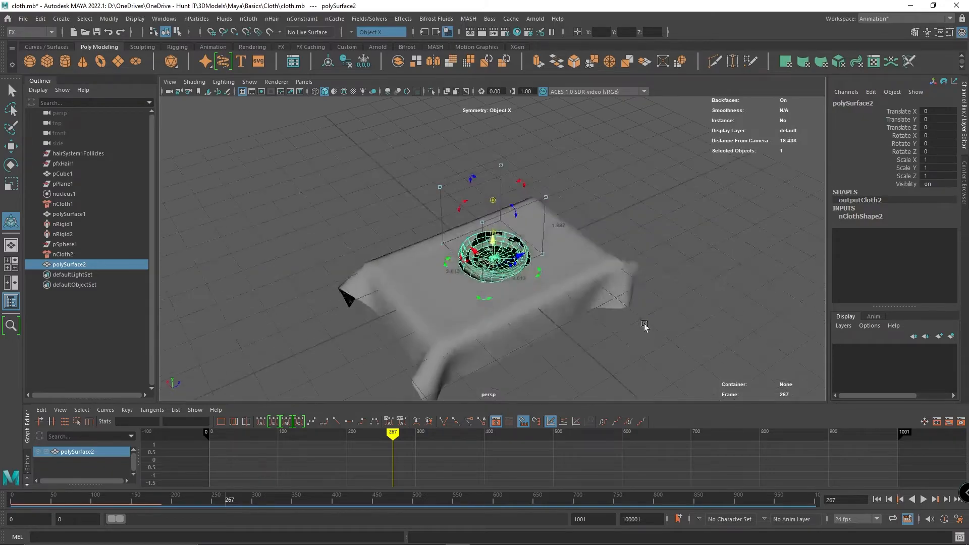
pyautogui.click(519, 254)
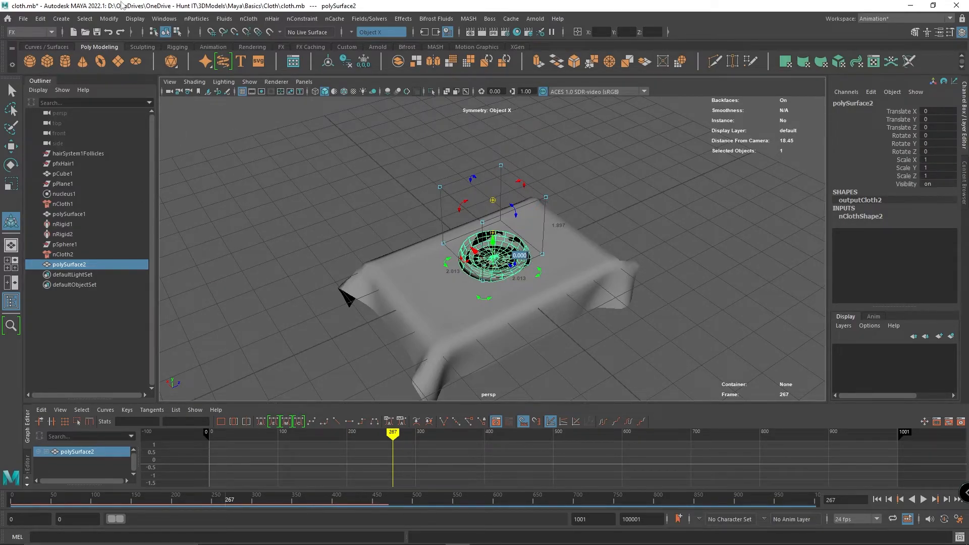
pyautogui.click(484, 262)
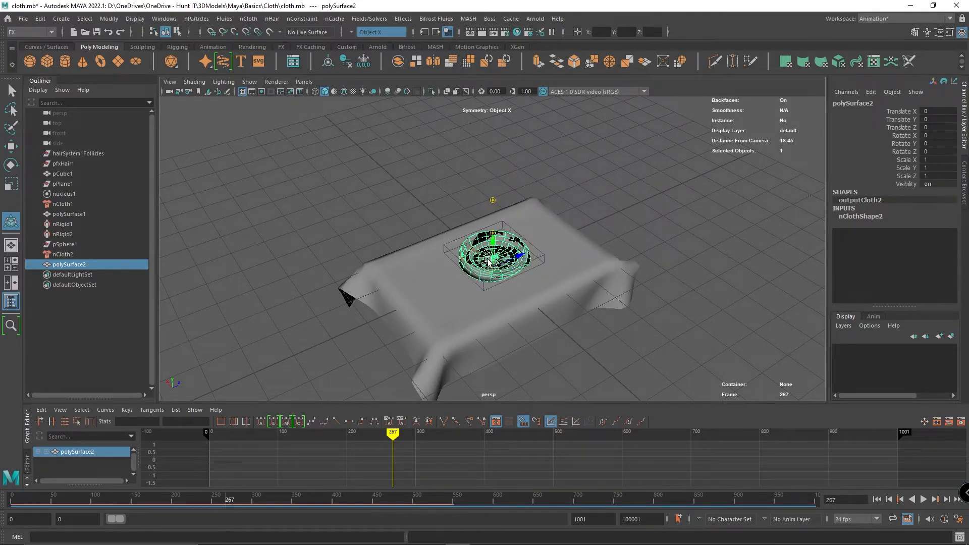
# - Return to frame 0, set the sphere's self collide width scale to 0.001, deselect it and close the Attribute Editor
pyautogui.click(884, 499)
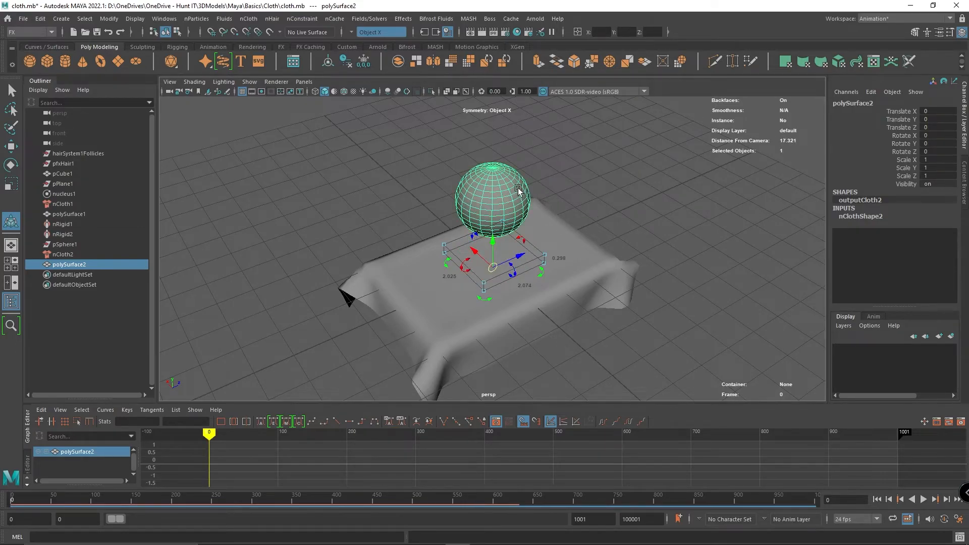
pyautogui.hotkey('ctrl', 'a')
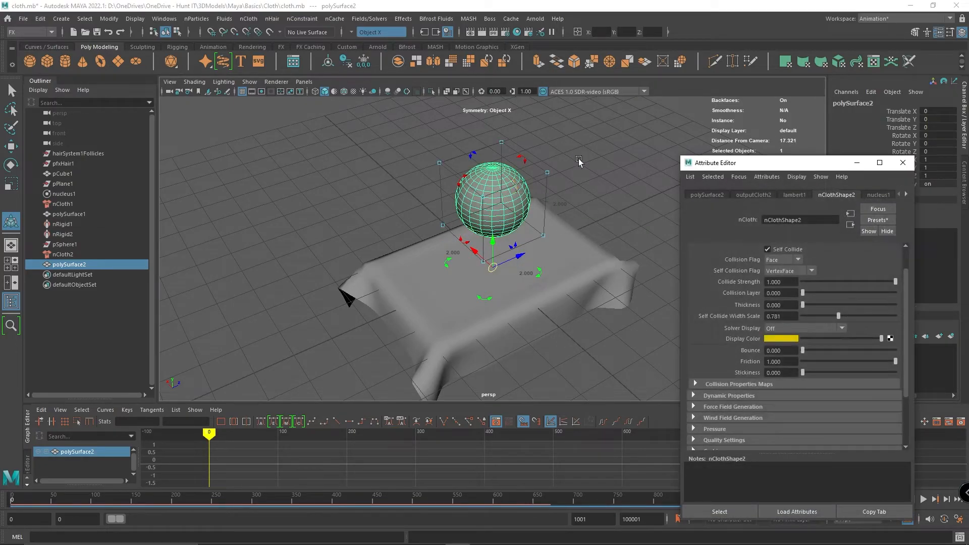
pyautogui.click(809, 316)
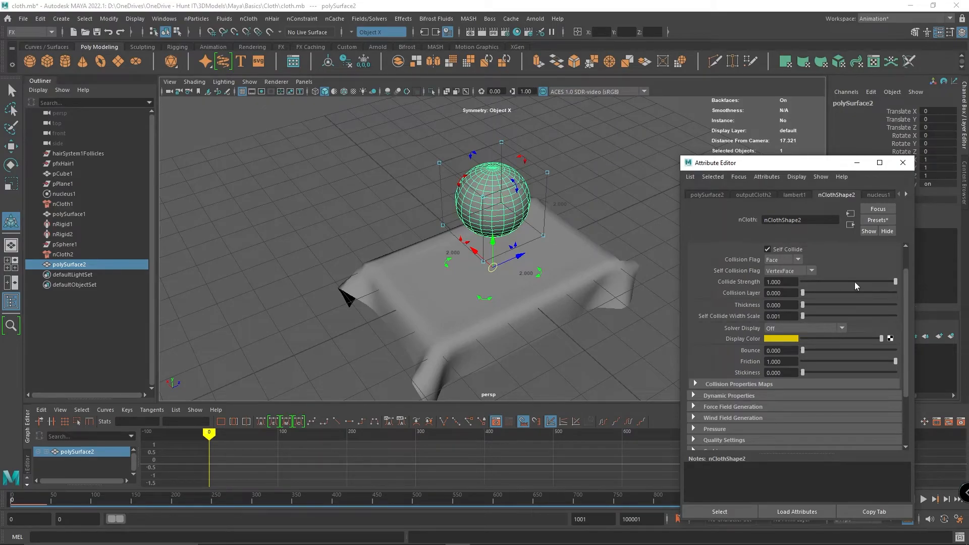
pyautogui.click(580, 367)
pyautogui.click(903, 162)
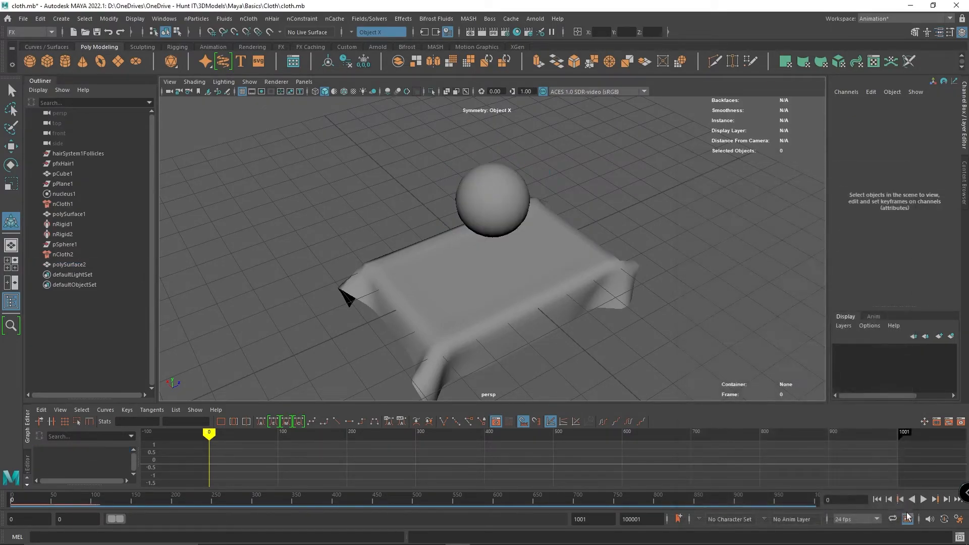
# - Play the simulation to frame 279 and examine how the sphere lands on the draped cloth
pyautogui.click(923, 501)
pyautogui.click(922, 501)
pyautogui.scroll(5, 658, 308)
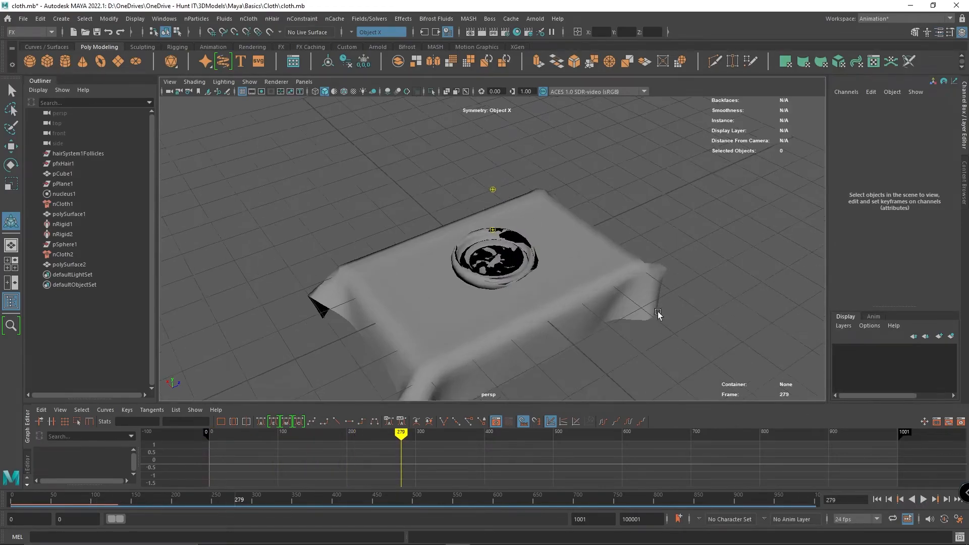
pyautogui.keyDown('alt'); pyautogui.moveTo(662, 271); pyautogui.dragTo(556, 293); pyautogui.keyUp('alt')
# - Select the collapsed sphere on the cloth, review its nCloth collision attributes and close the Attribute Editor
pyautogui.click(556, 295)
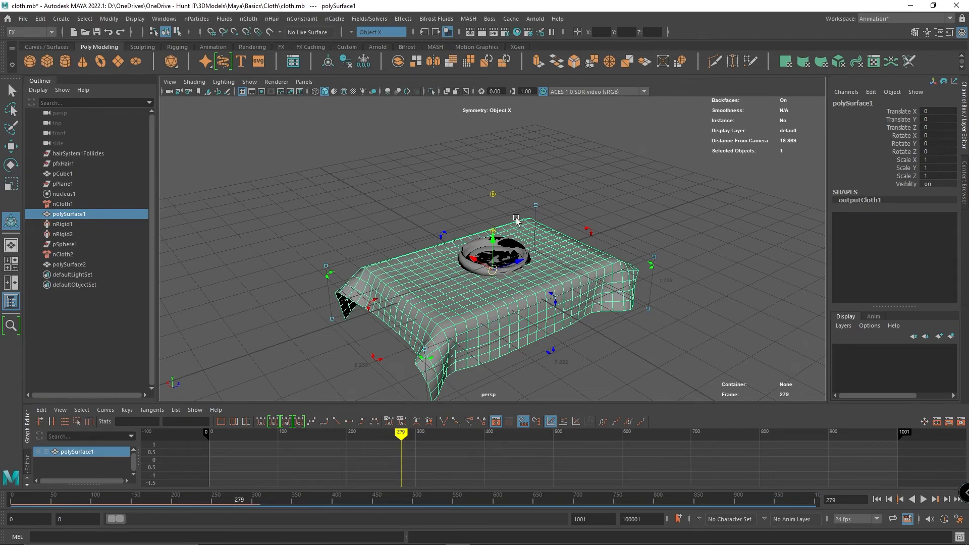
pyautogui.click(515, 251)
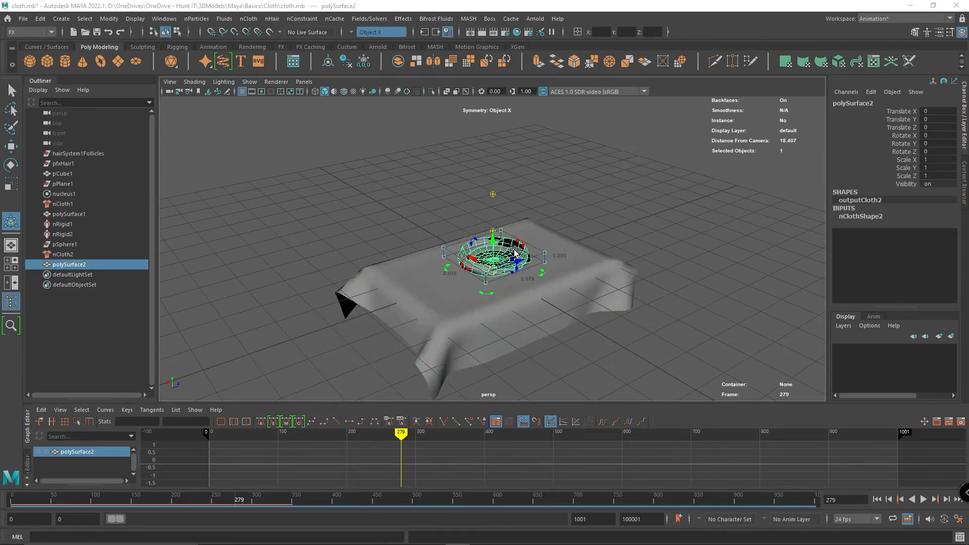
pyautogui.hotkey('ctrl', 'a')
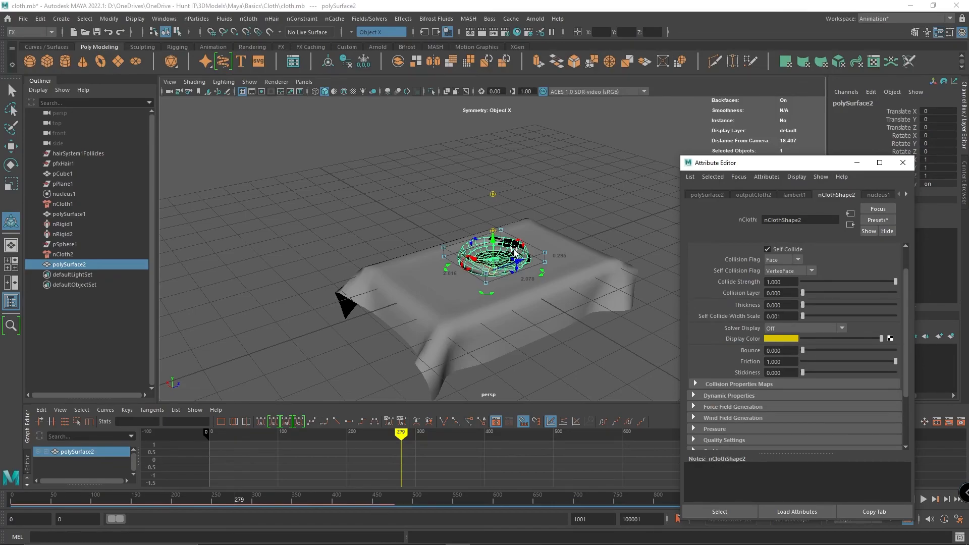
pyautogui.click(903, 162)
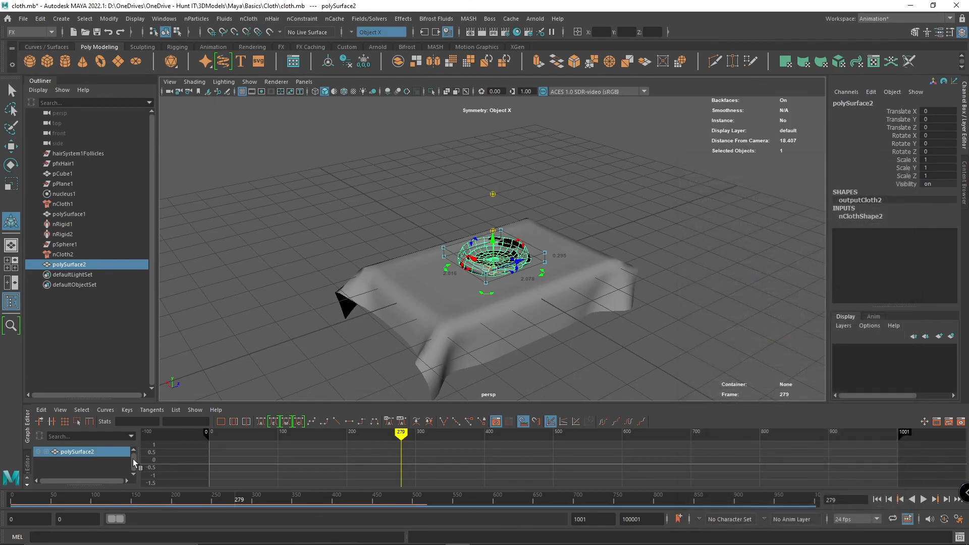